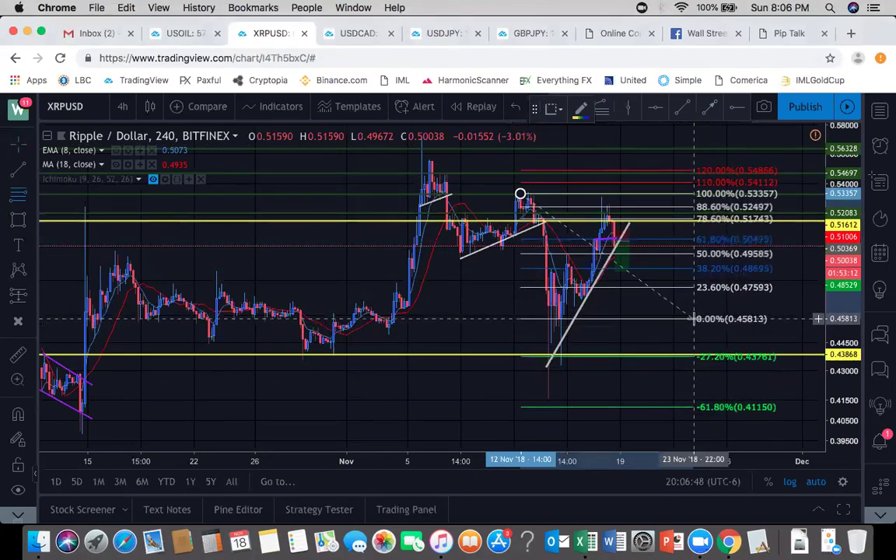
# Step: Complete the Fibonacci retracement from the mid-November high at 0.53357 by anchoring its 0% level at 0.45813
pyautogui.click(693, 318)
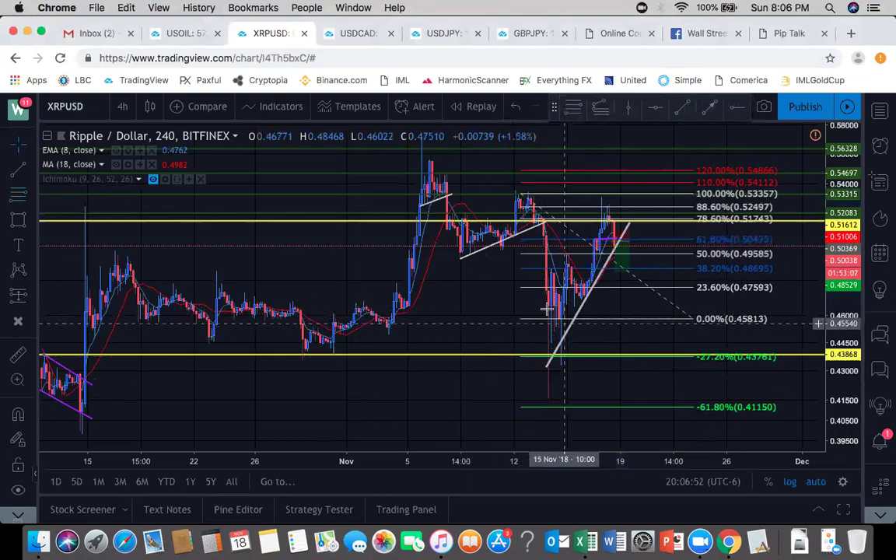
pyautogui.scroll(1, 547, 310)
pyautogui.scroll(3, 544, 309)
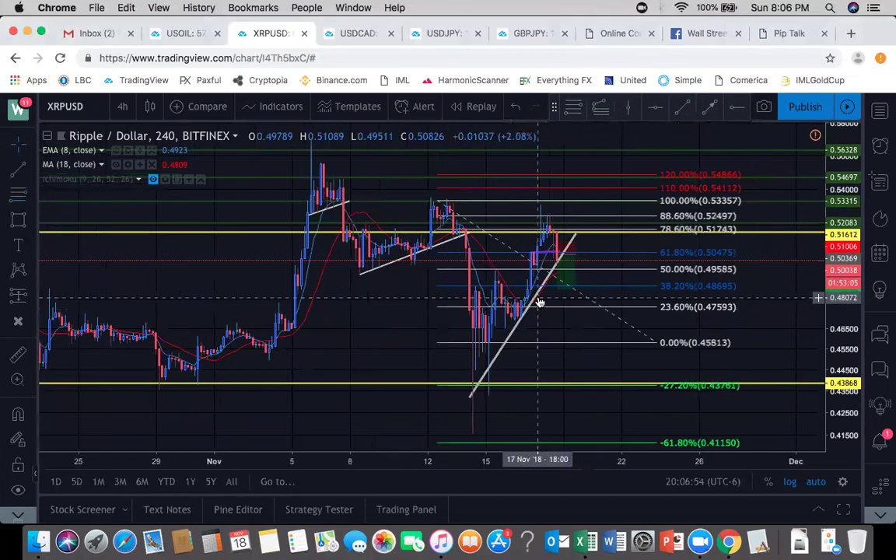
pyautogui.moveTo(336, 325); pyautogui.dragTo(374, 336)
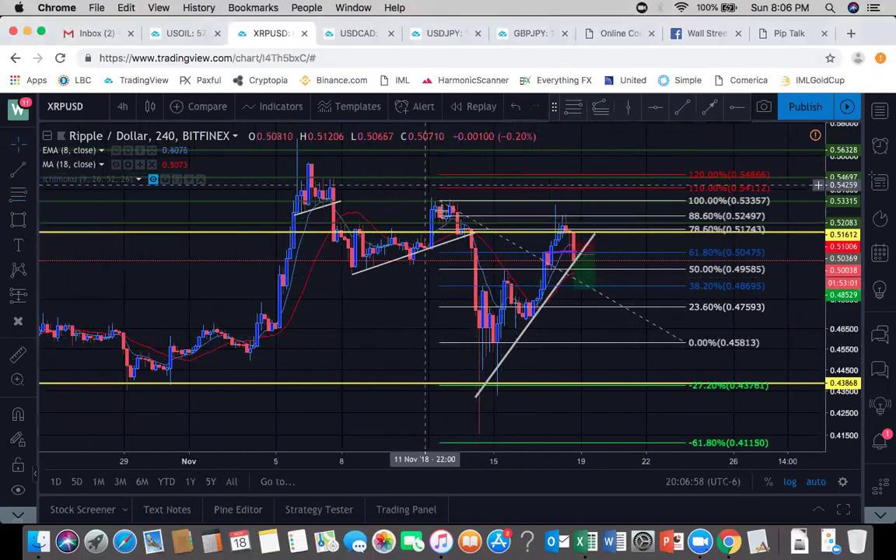
# Step: Switch the XRPUSD chart to the 30-minute interval
pyautogui.click(559, 231)
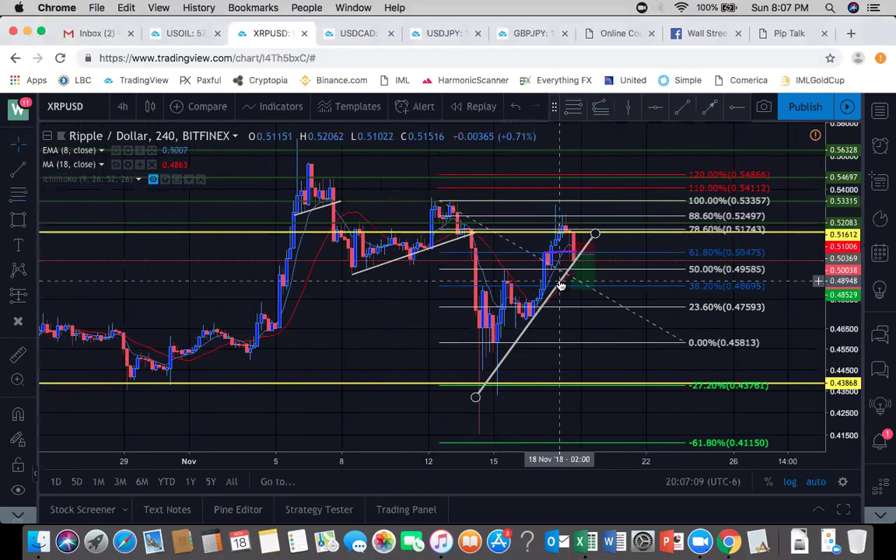
pyautogui.scroll(4, 560, 286)
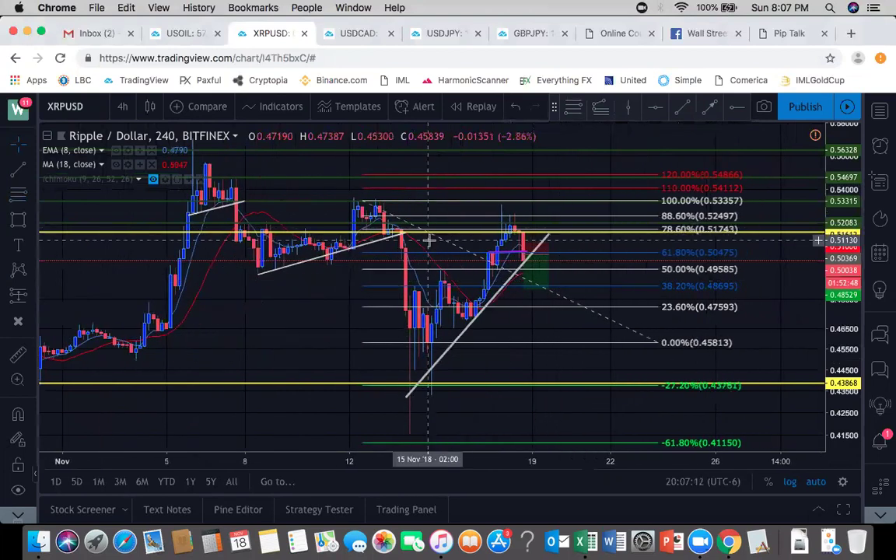
pyautogui.scroll(1, 429, 241)
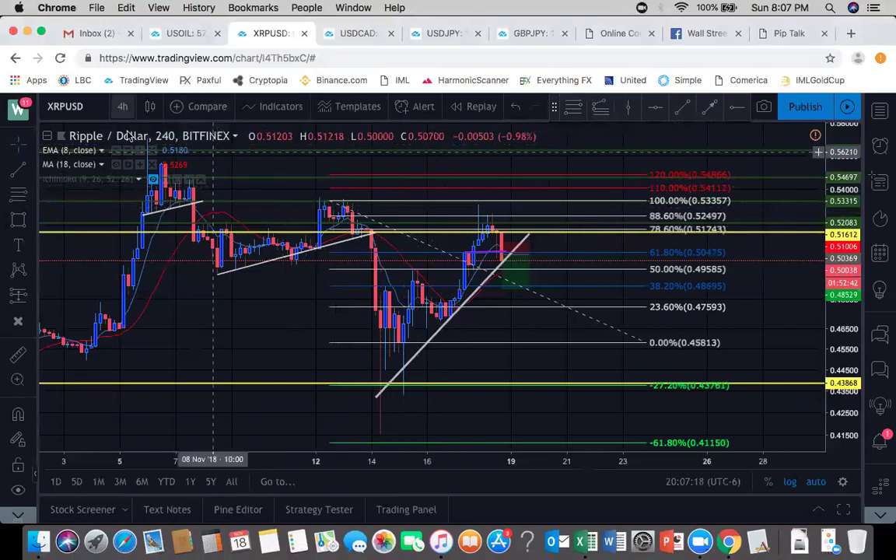
pyautogui.click(122, 109)
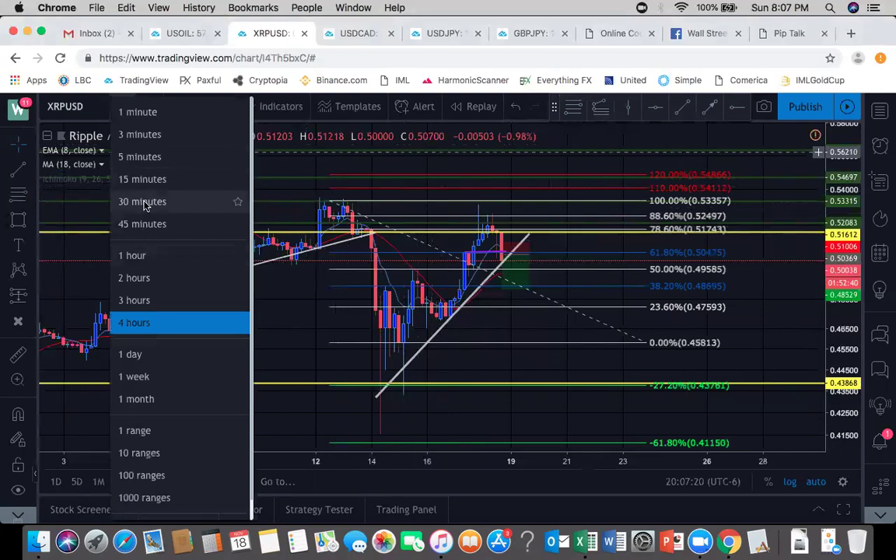
pyautogui.click(145, 203)
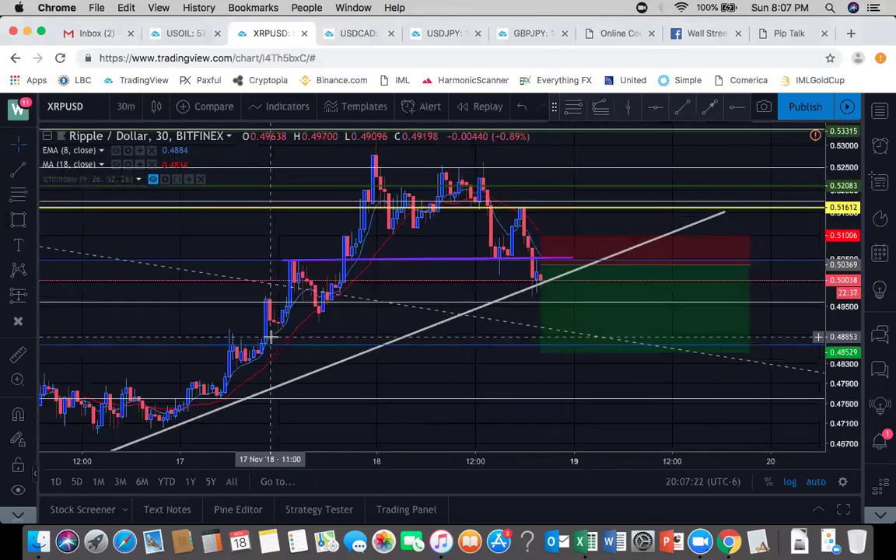
# Step: Draw a near-horizontal trend line along the lows at about 0.5113, from 18 Nov 01:00 to 21:00
pyautogui.scroll(-3, 271, 337)
pyautogui.scroll(5, 270, 336)
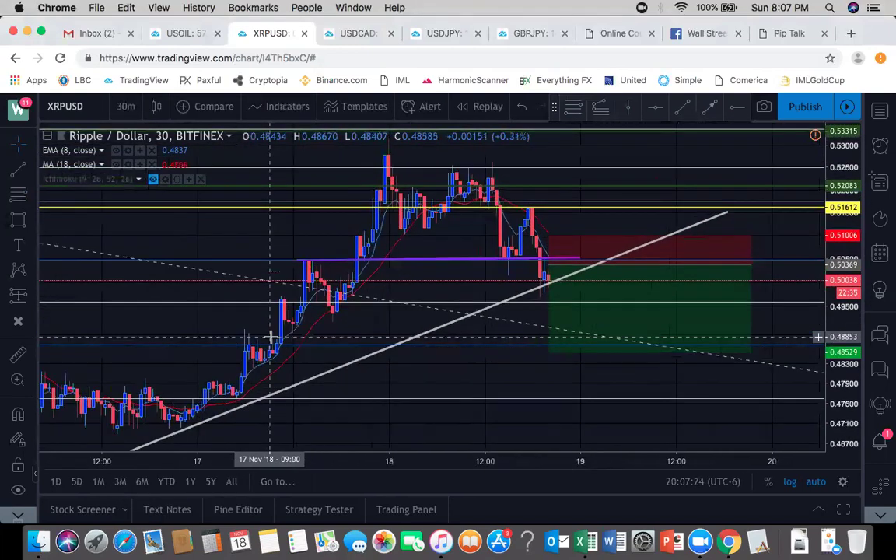
pyautogui.moveTo(362, 246); pyautogui.dragTo(490, 260)
pyautogui.scroll(3, 490, 260)
pyautogui.scroll(2, 490, 260)
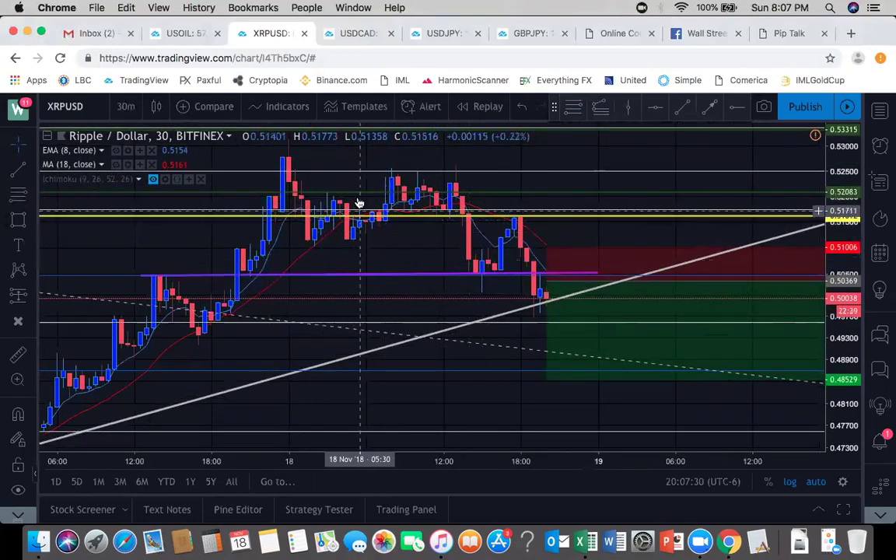
pyautogui.moveTo(243, 270); pyautogui.dragTo(337, 248)
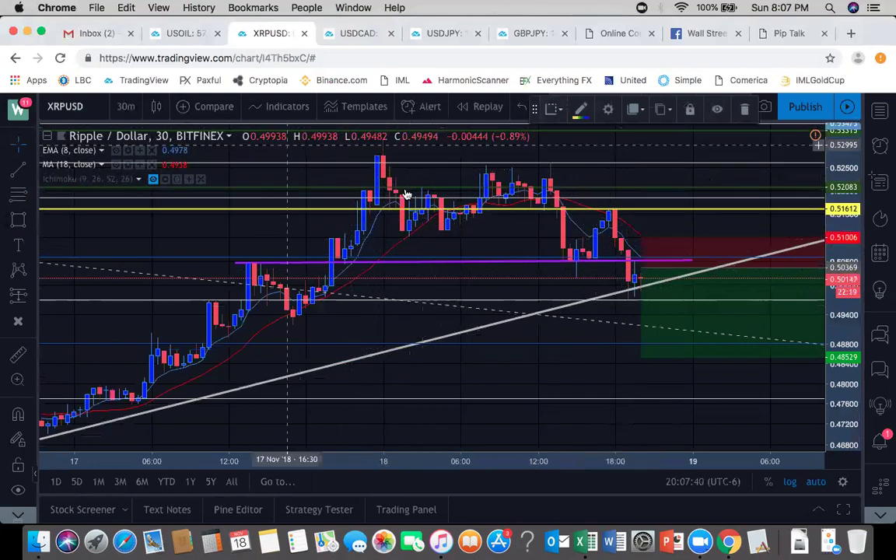
pyautogui.click(16, 170)
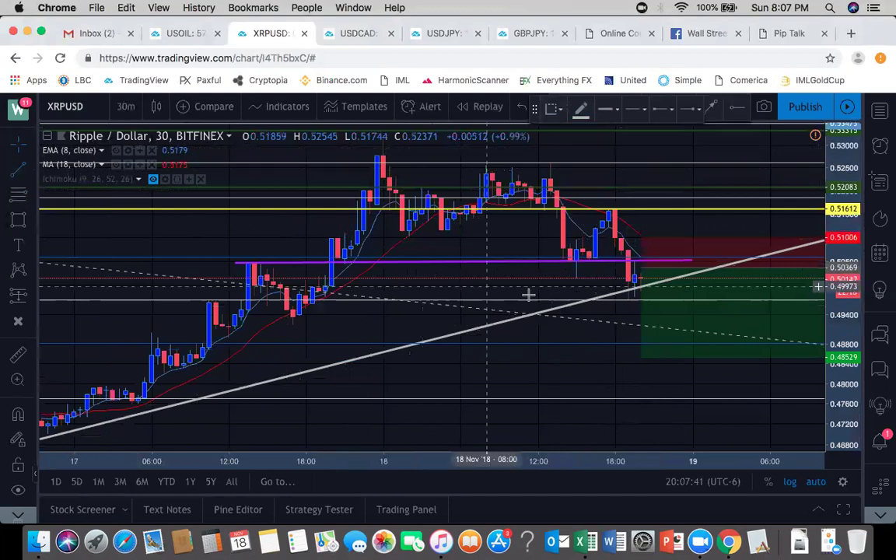
pyautogui.click(396, 230)
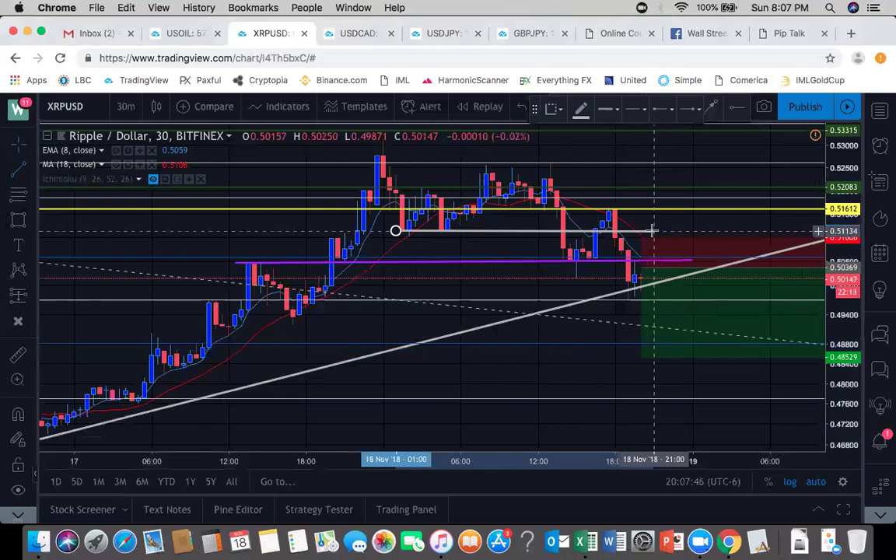
pyautogui.click(652, 231)
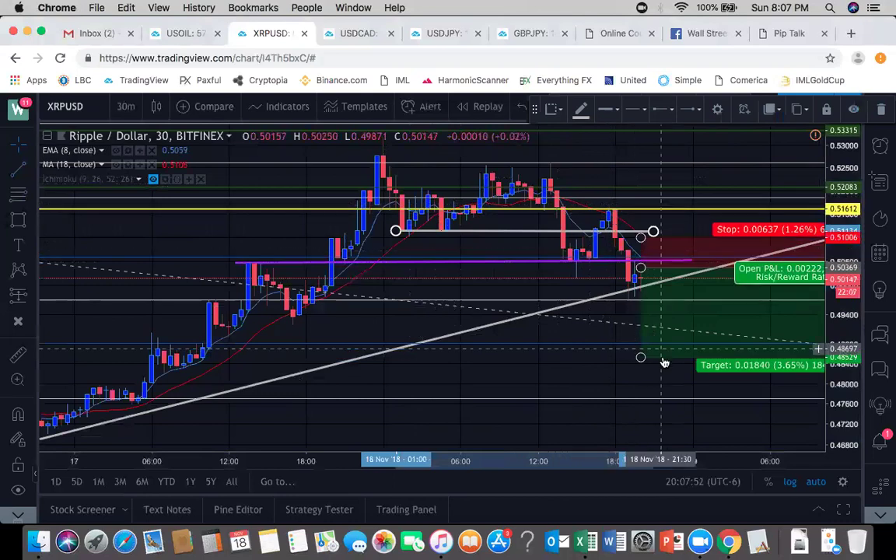
pyautogui.click(507, 250)
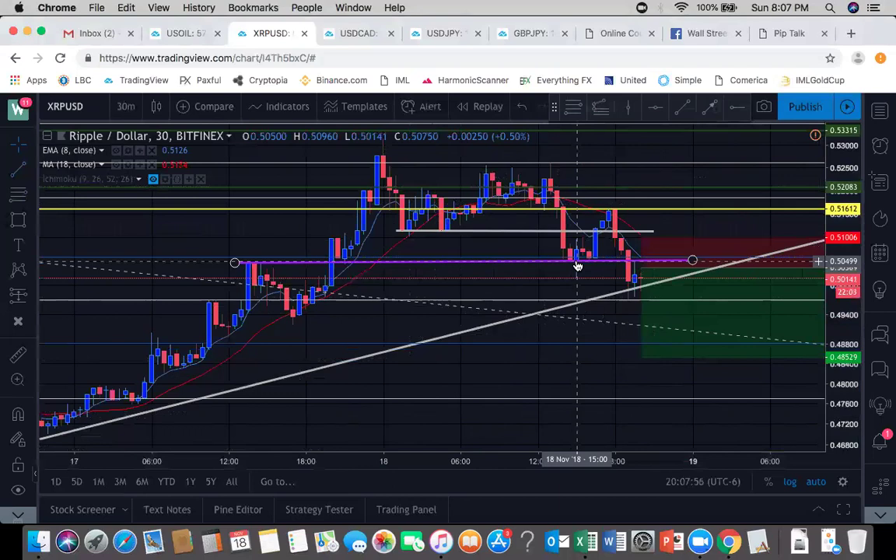
# Step: Draw a rectangle around the last peak from 18 Nov 17:00 to 18:30, spanning about 0.5160 to 0.5095
pyautogui.scroll(1, 577, 264)
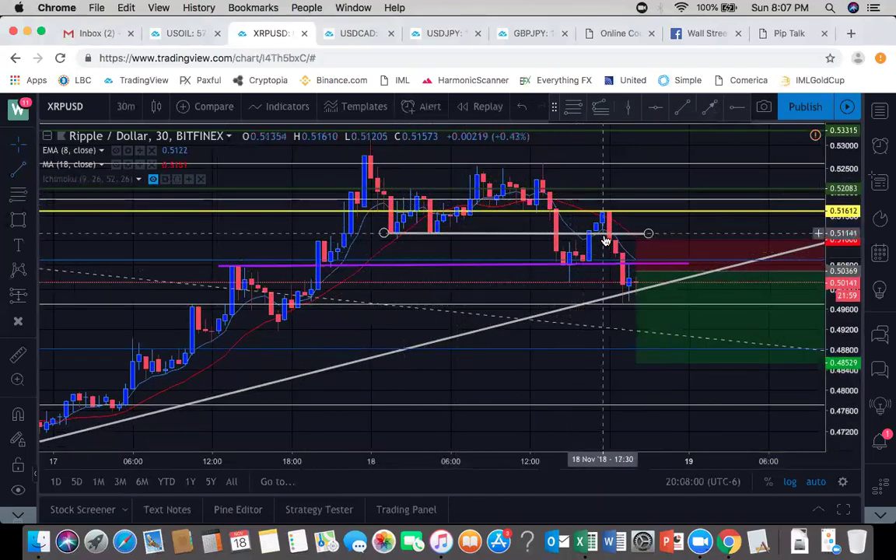
pyautogui.moveTo(364, 194); pyautogui.dragTo(200, 179)
pyautogui.click(119, 226)
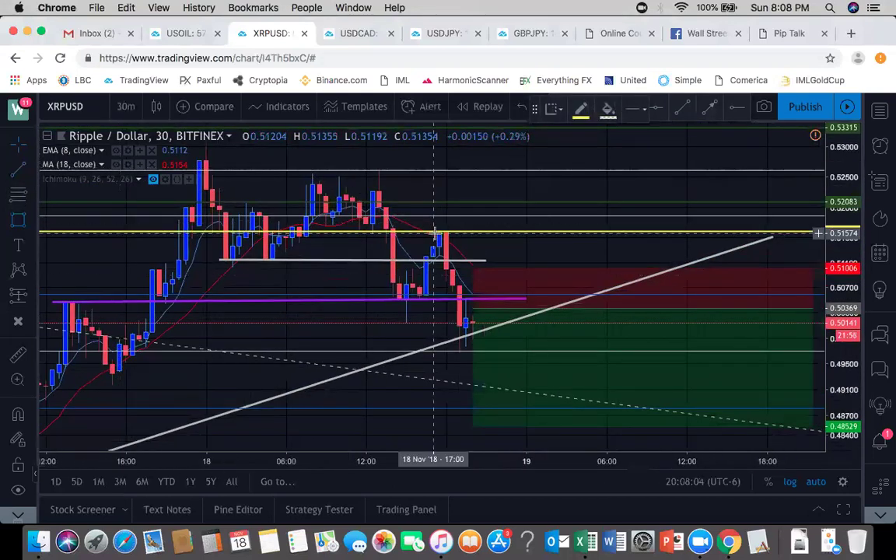
pyautogui.moveTo(434, 232); pyautogui.dragTo(452, 272)
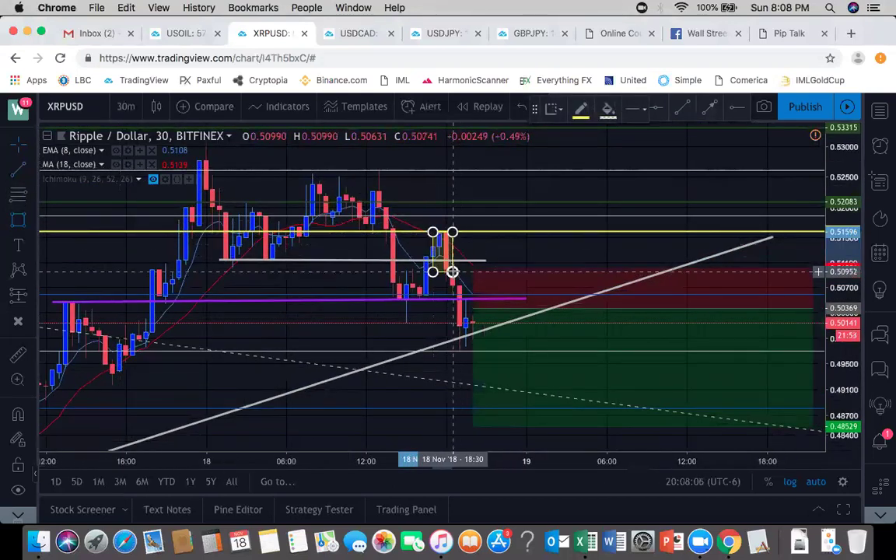
pyautogui.click(492, 238)
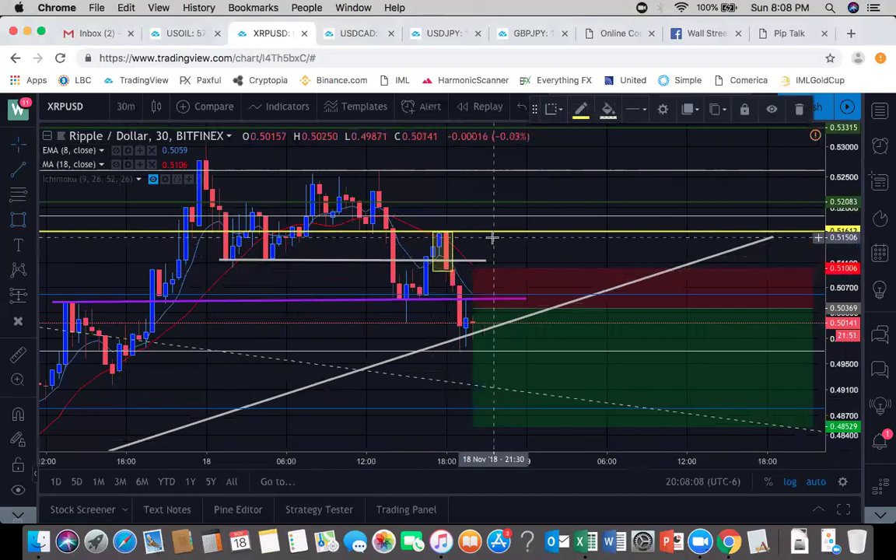
# Step: Draw a short horizontal trend line near the rectangle's lower edge at about 0.510, extending past it into the short position's stop zone
pyautogui.click(683, 111)
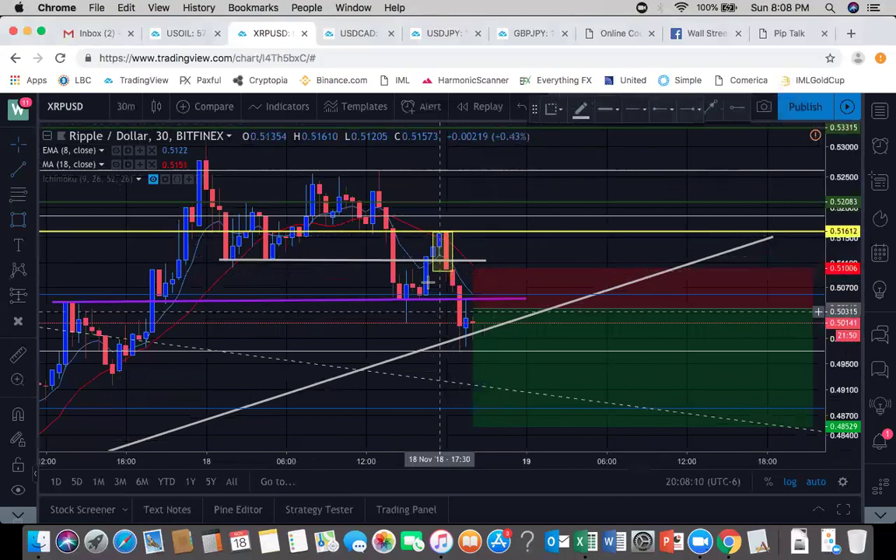
pyautogui.moveTo(433, 269); pyautogui.dragTo(498, 269)
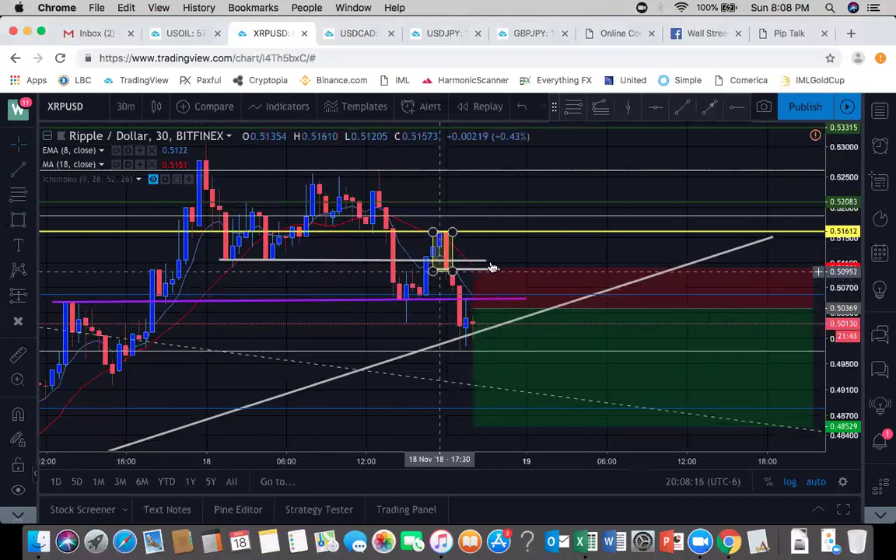
pyautogui.moveTo(474, 190); pyautogui.dragTo(548, 191)
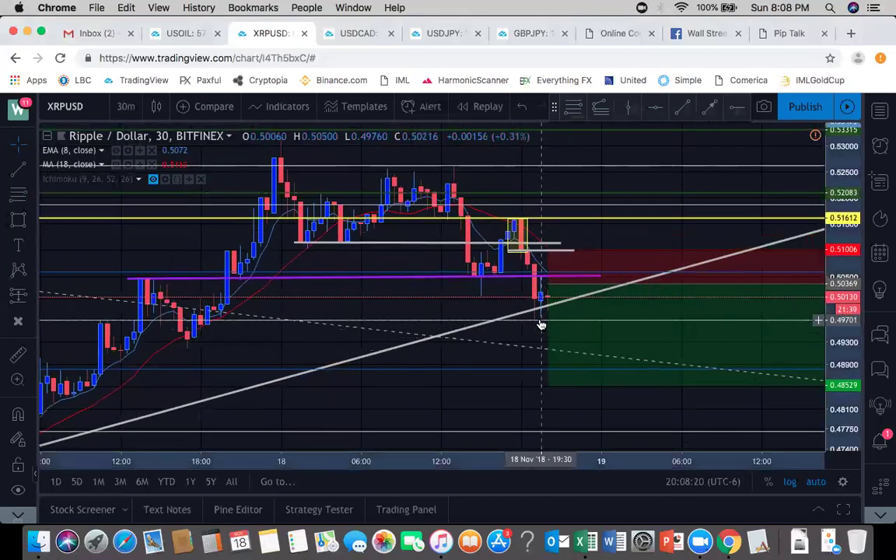
# Step: Switch the XRPUSD chart to the 15-minute interval
pyautogui.click(540, 320)
pyautogui.click(125, 106)
pyautogui.click(140, 179)
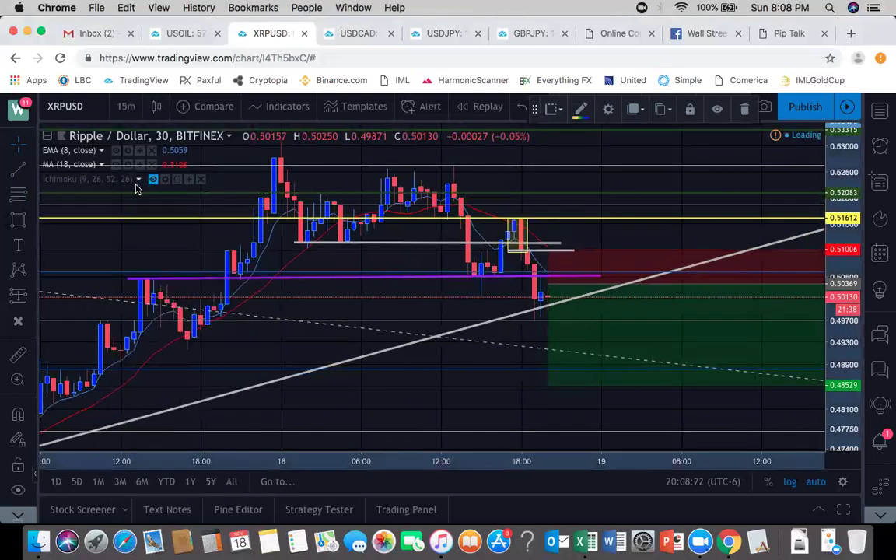
# Step: Examine the 15-minute price action around the purple support line, the yellow rectangle and the short position's entry
pyautogui.moveTo(333, 360); pyautogui.dragTo(420, 372)
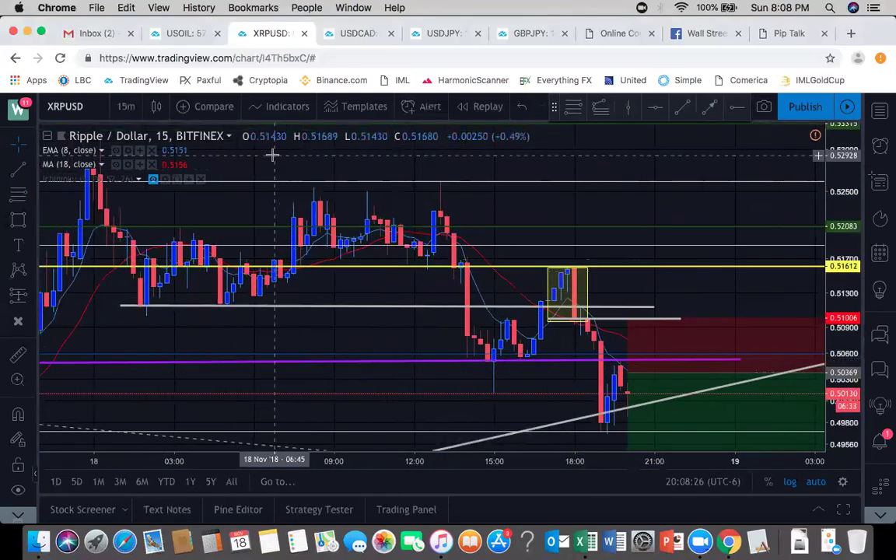
pyautogui.moveTo(420, 290); pyautogui.dragTo(379, 290)
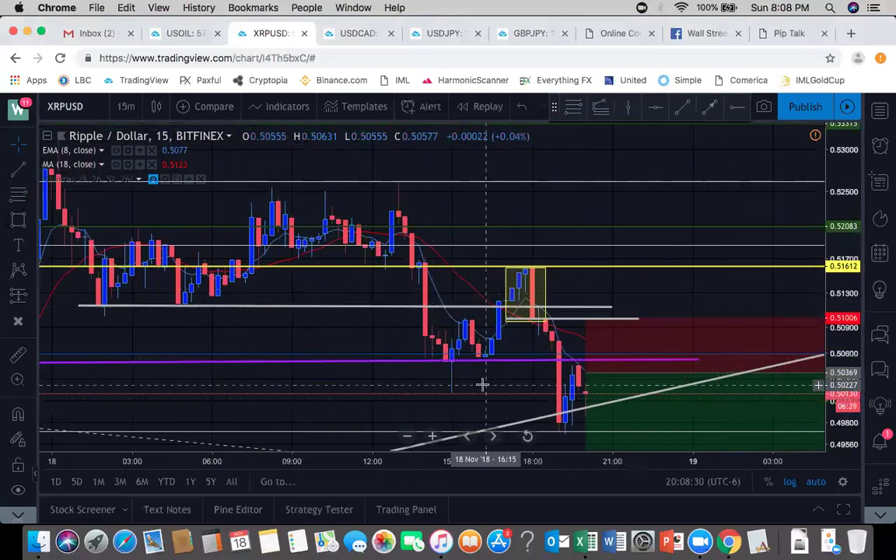
pyautogui.scroll(-3, 482, 381)
pyautogui.scroll(-1, 483, 384)
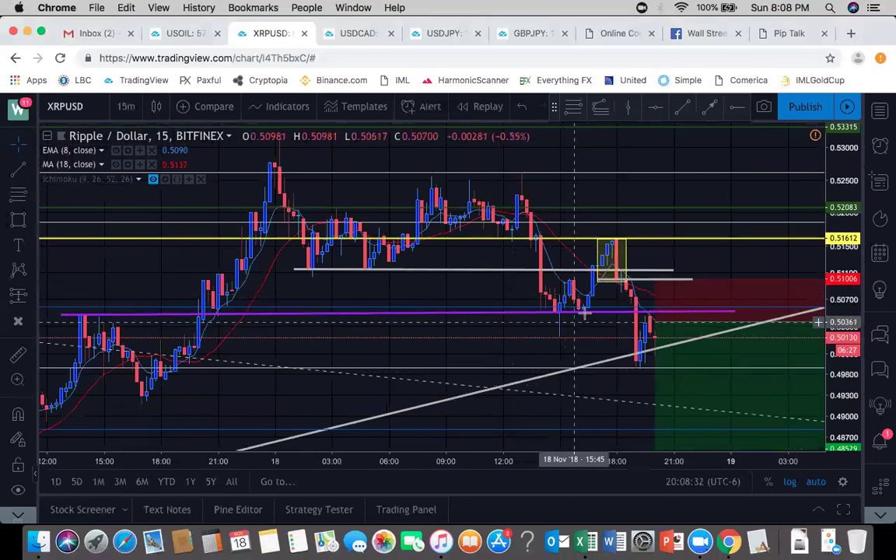
pyautogui.moveTo(583, 332); pyautogui.dragTo(524, 318)
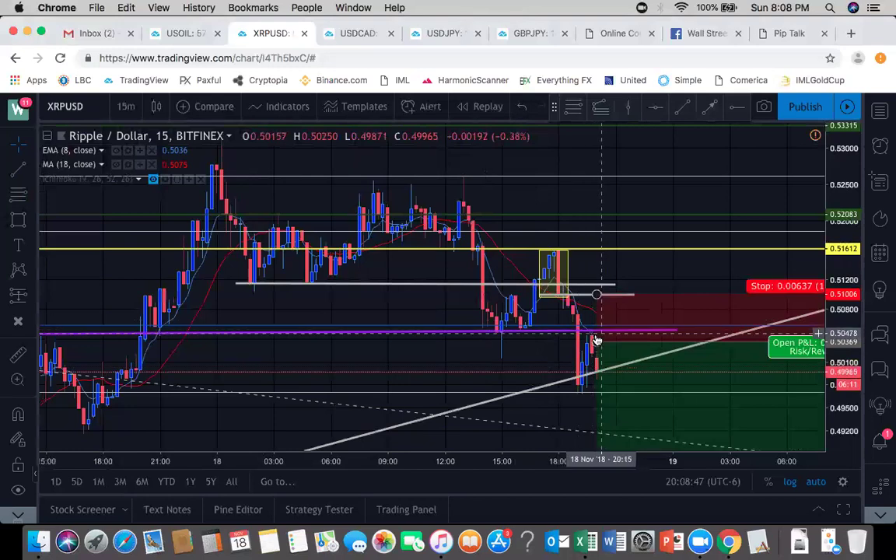
pyautogui.scroll(2, 591, 341)
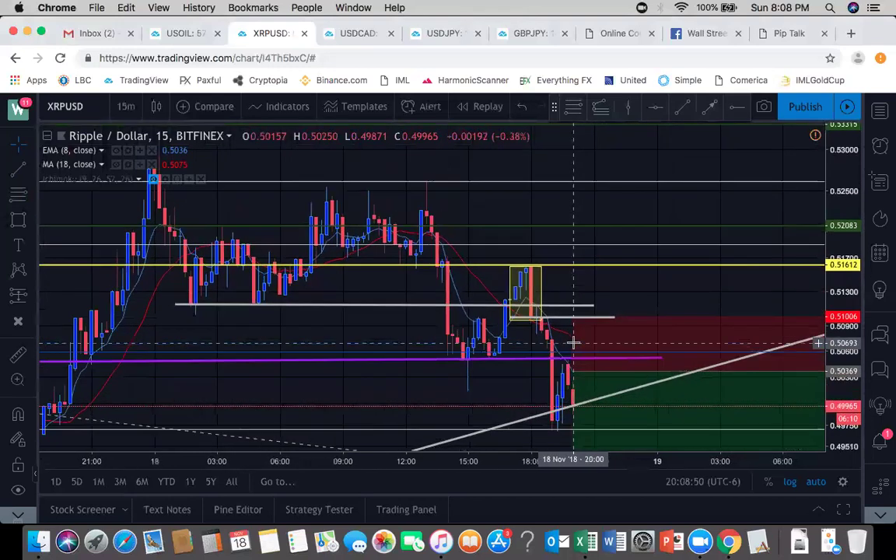
pyautogui.scroll(3, 502, 374)
pyautogui.hscroll(-3, 441, 385)
# Step: Check the recent price action on the 5-minute interval and return the chart to 15 minutes
pyautogui.click(126, 106)
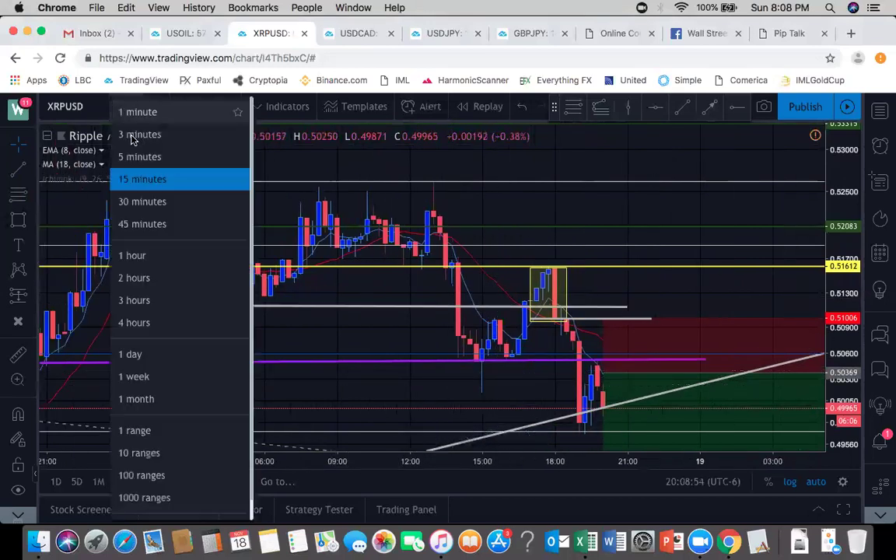
pyautogui.click(140, 157)
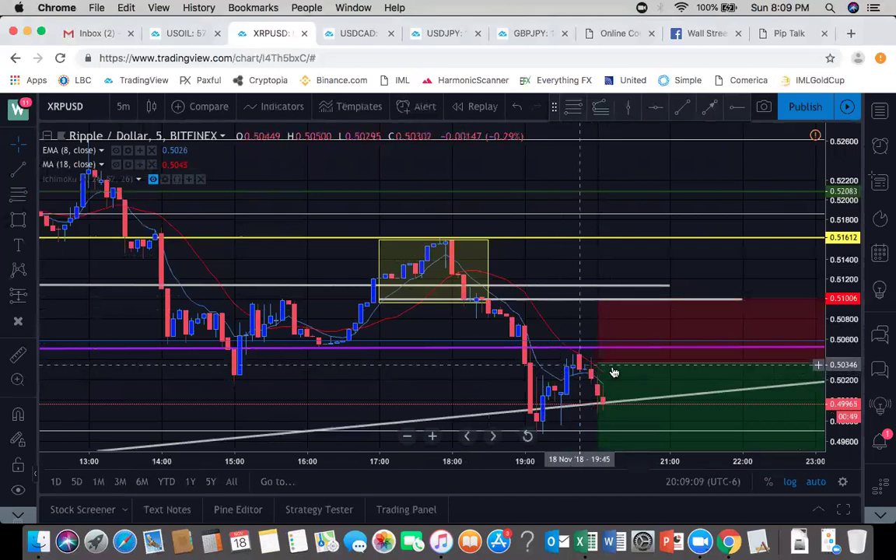
pyautogui.click(125, 107)
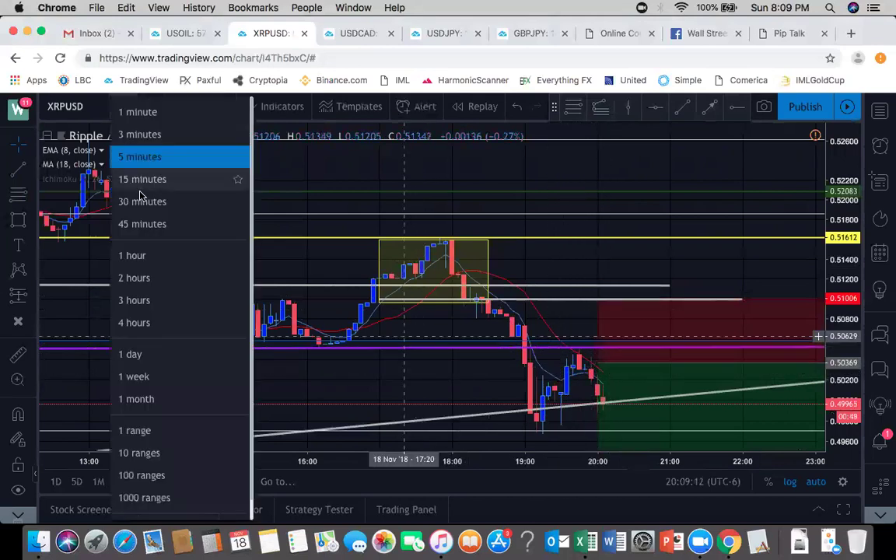
pyautogui.click(142, 179)
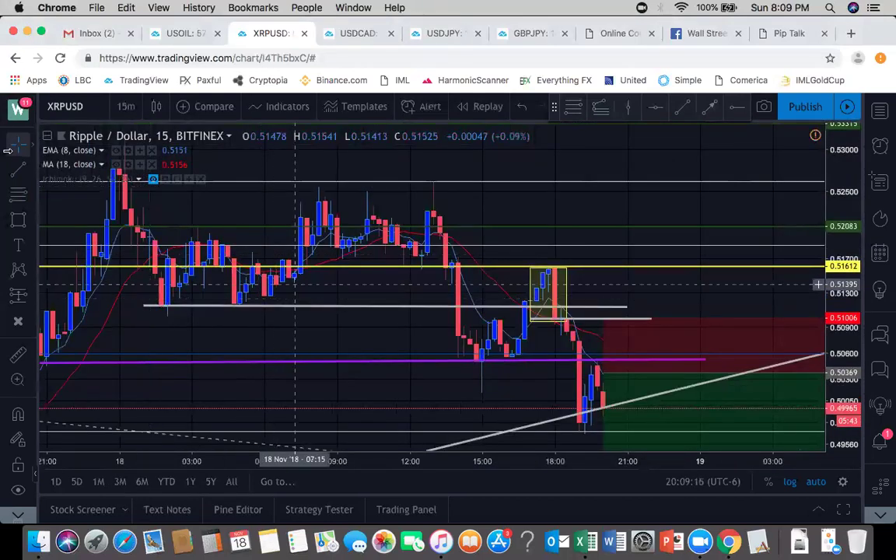
# Step: Mark the candles just below the rectangle's lower right corner, around 18 Nov 18:45, with a small ellipse
pyautogui.click(31, 227)
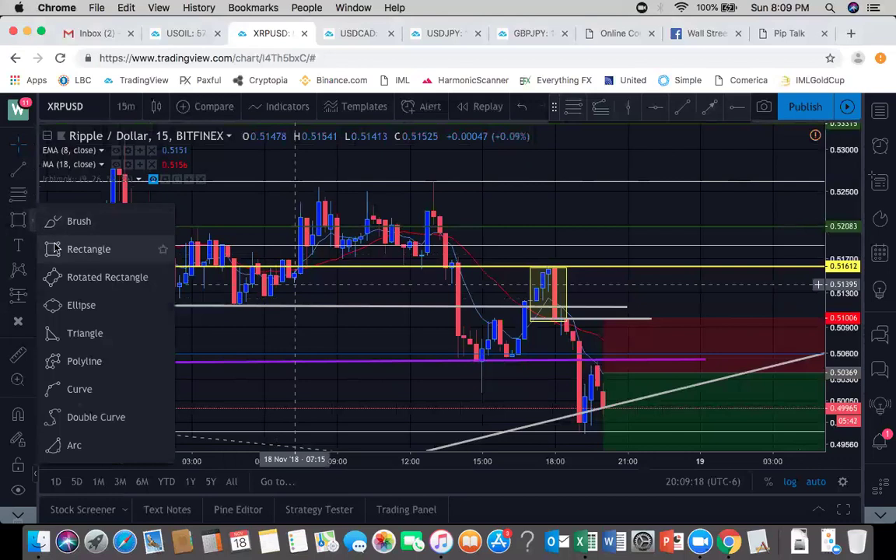
pyautogui.click(62, 306)
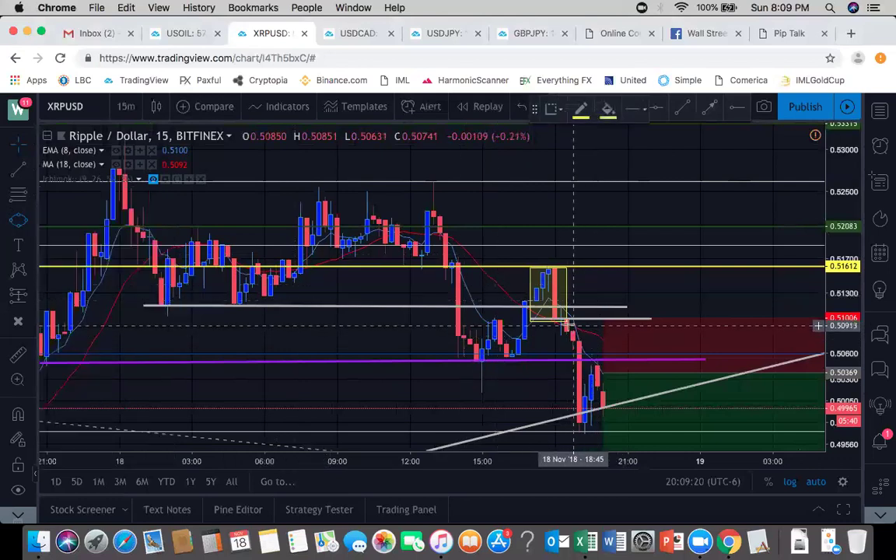
pyautogui.click(576, 325)
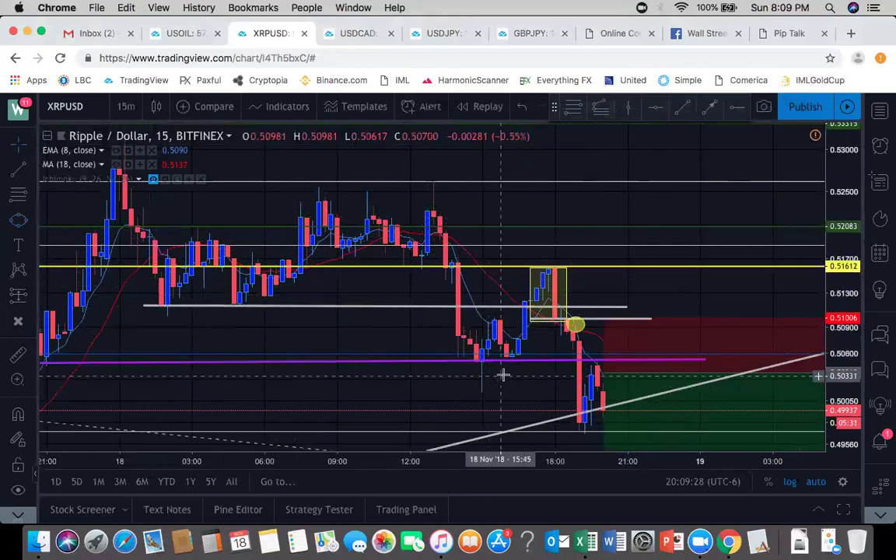
# Step: Switch the XRPUSD chart to the 30-minute interval and bring the recent candles and the short position into view
pyautogui.moveTo(423, 291); pyautogui.dragTo(369, 286)
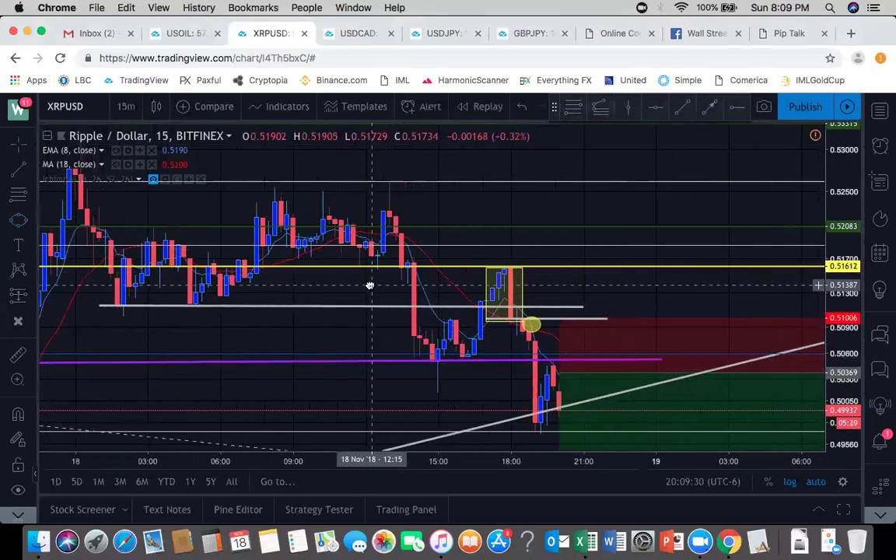
pyautogui.click(126, 105)
pyautogui.click(145, 201)
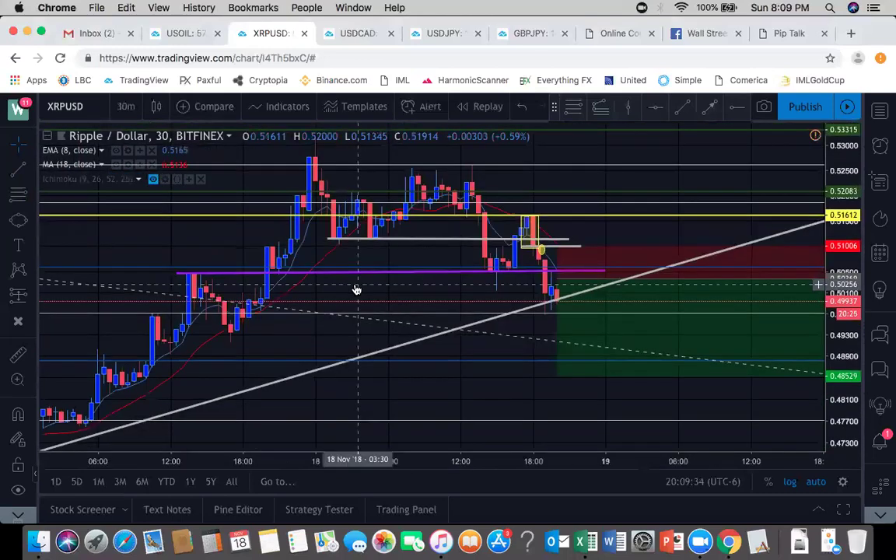
pyautogui.scroll(3, 513, 243)
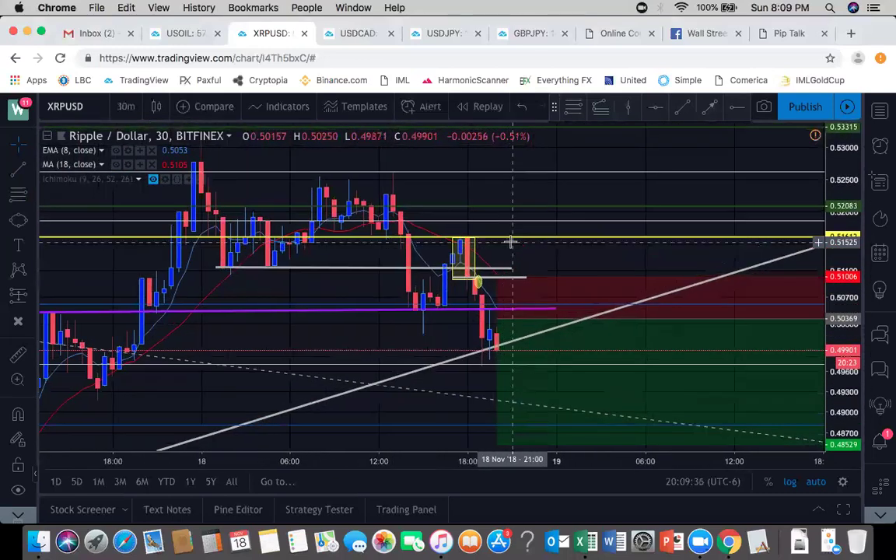
pyautogui.scroll(1, 513, 243)
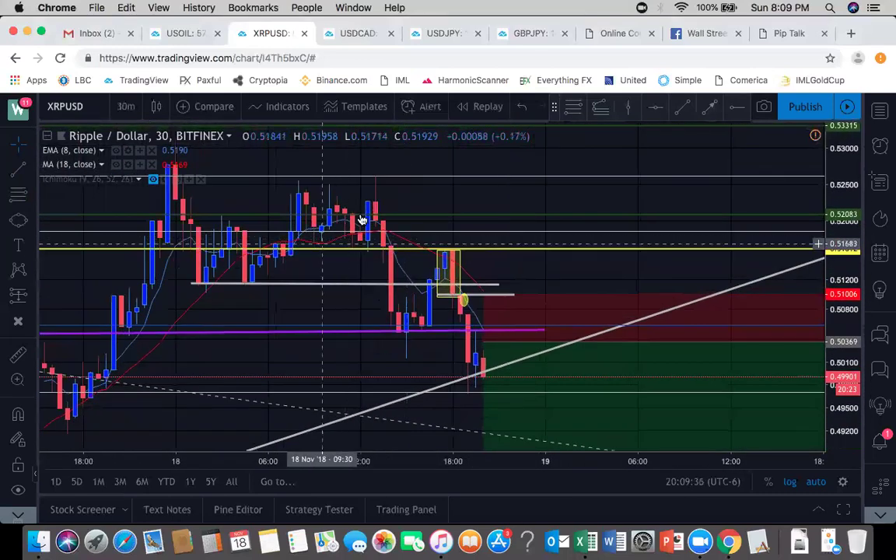
# Step: Mark the candles just after 18 Nov 13:00, around 0.5187, with a small ellipse
pyautogui.click(19, 219)
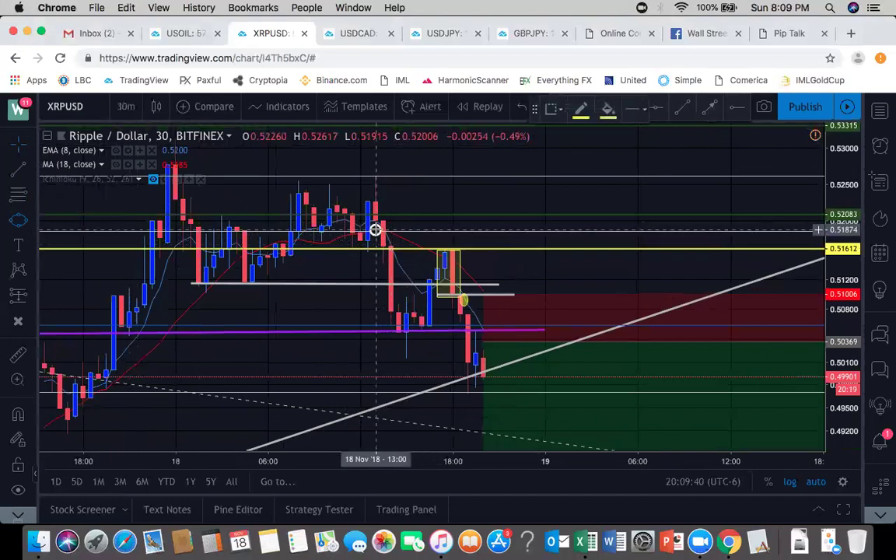
pyautogui.click(427, 196)
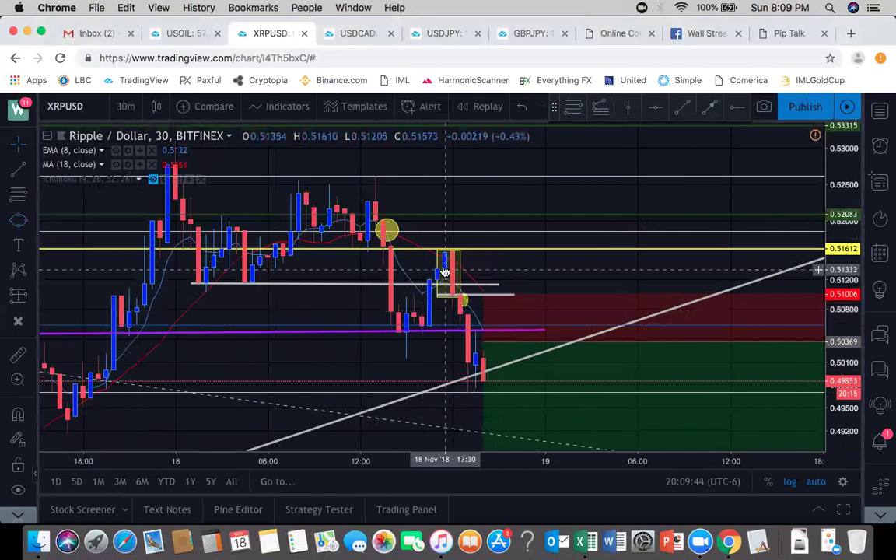
pyautogui.click(476, 285)
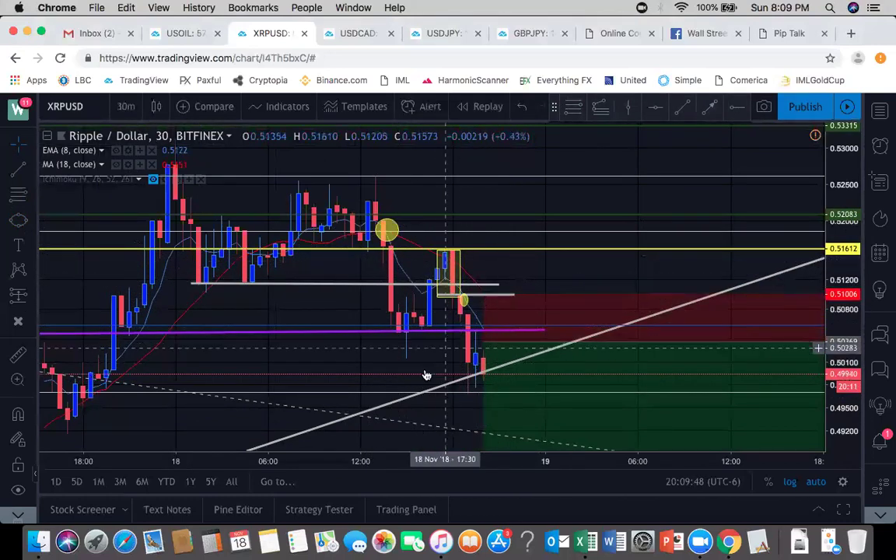
# Step: Check the drop into the short position's entry on the 1-hour interval
pyautogui.click(126, 106)
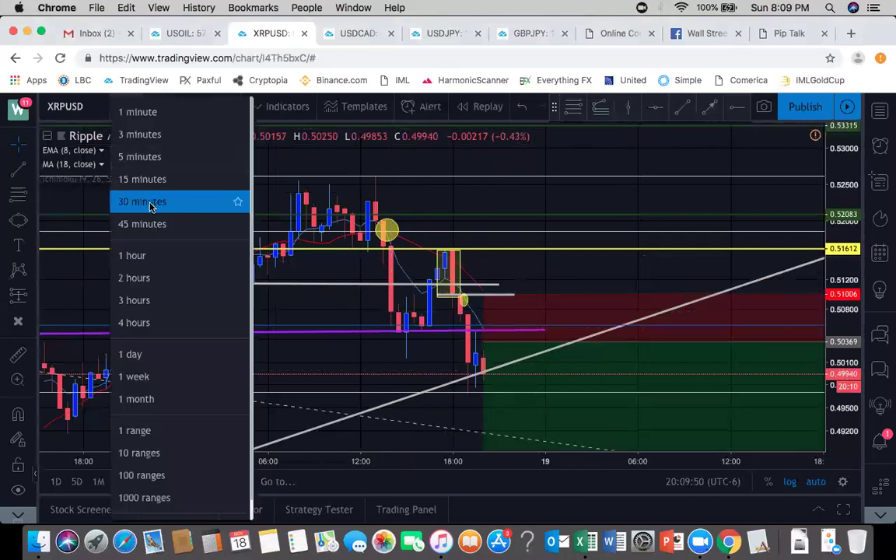
pyautogui.click(134, 255)
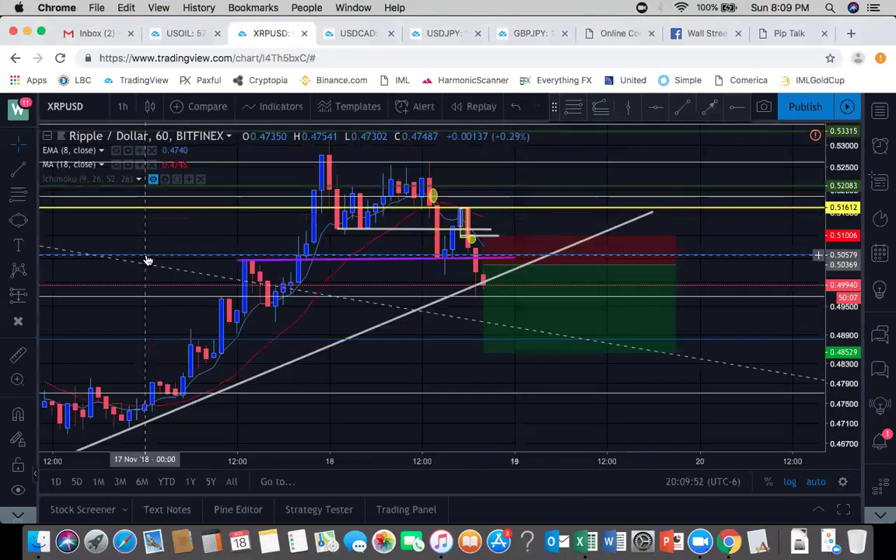
pyautogui.scroll(2, 268, 243)
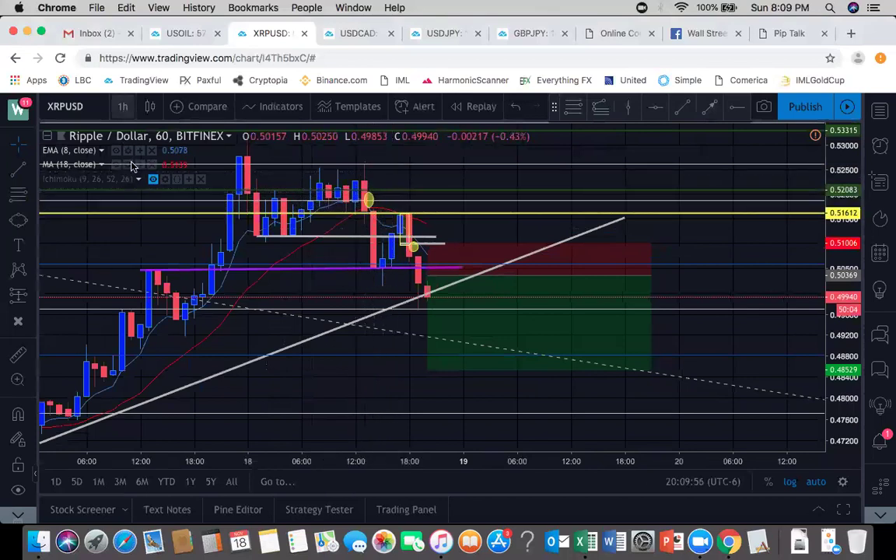
# Step: Examine the rising trendline and the short position on the 4-hour interval, followed by the 2-hour interval
pyautogui.click(122, 106)
pyautogui.click(134, 323)
pyautogui.scroll(-2, 350, 266)
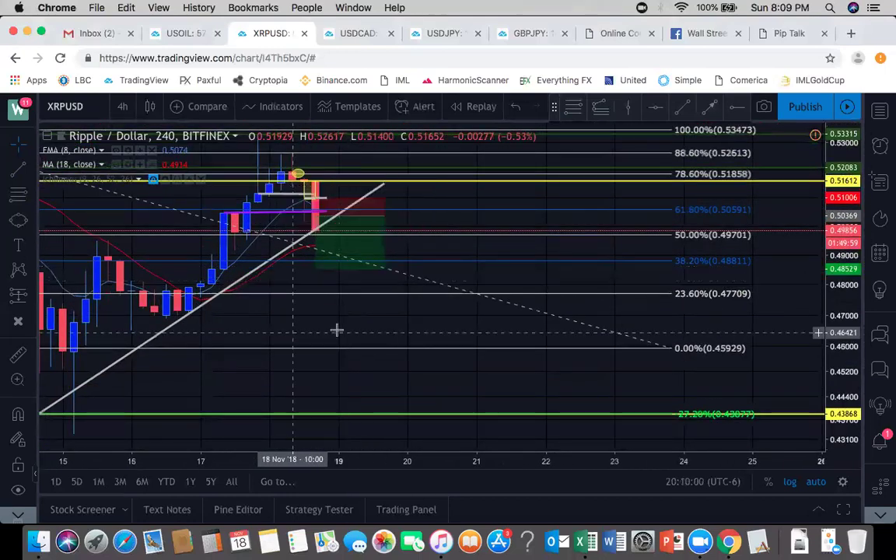
pyautogui.scroll(3, 514, 336)
pyautogui.scroll(4, 514, 336)
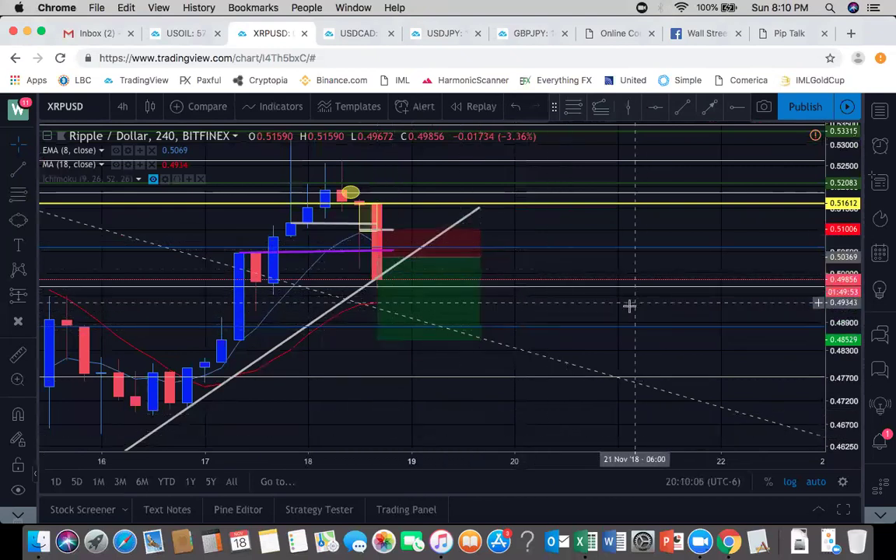
pyautogui.moveTo(674, 311); pyautogui.dragTo(695, 308)
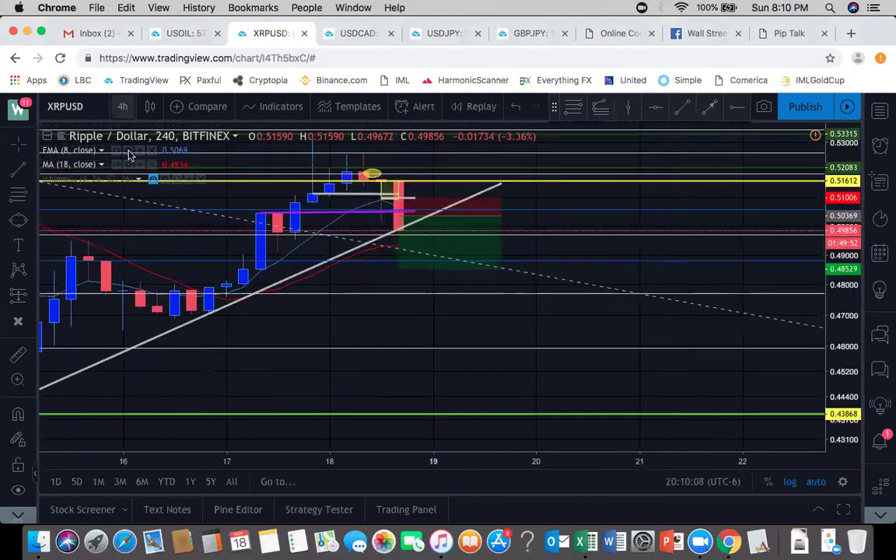
pyautogui.click(122, 105)
pyautogui.click(172, 276)
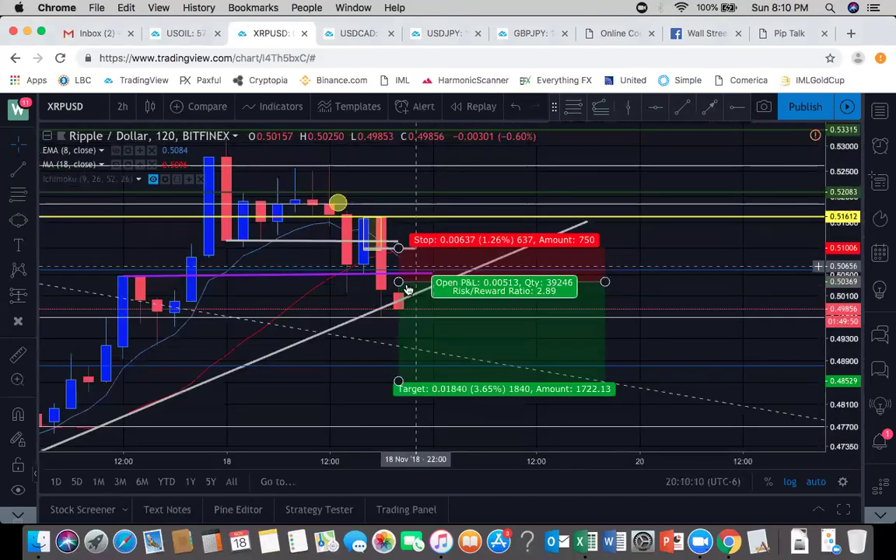
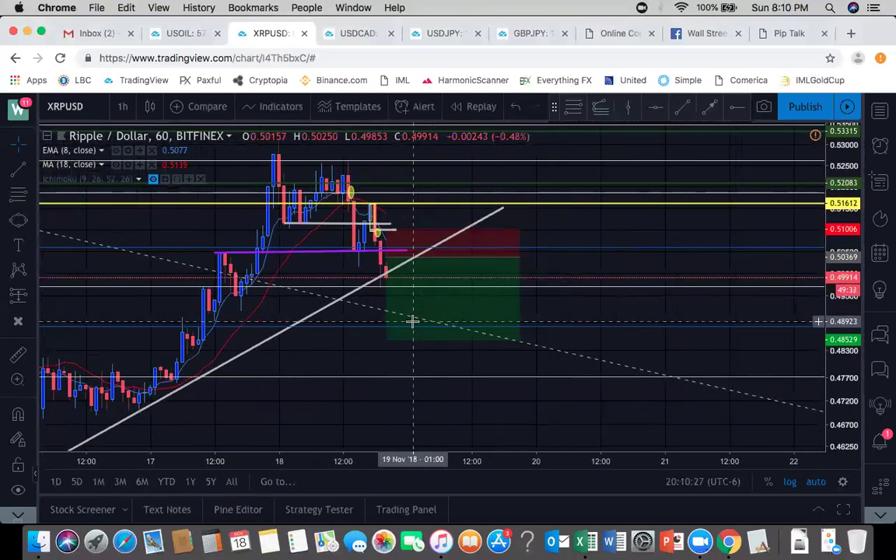
# Step: Draw a Fibonacci retracement on the 1-hour chart from 0.52629 at 18 Nov 12:00 to 0.50530 at 19 Nov 16:00
pyautogui.scroll(3, 412, 320)
pyautogui.scroll(3, 392, 414)
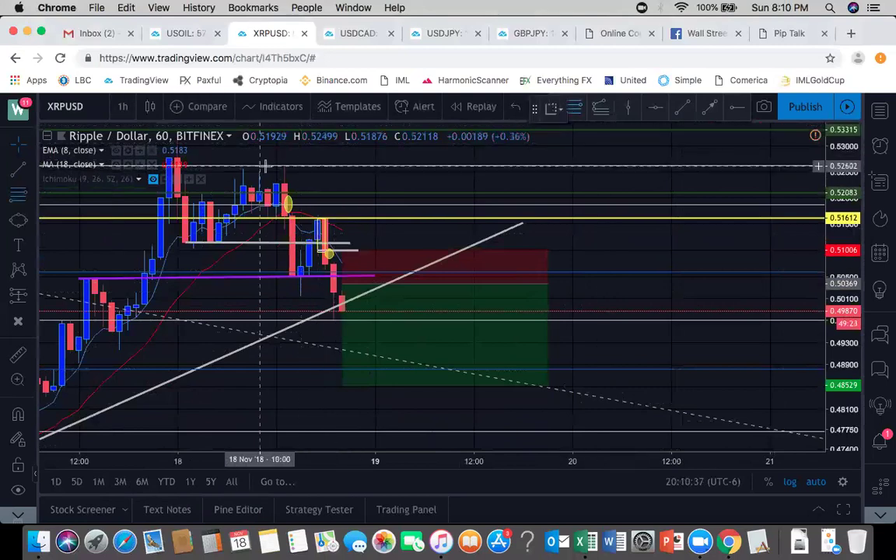
pyautogui.click(276, 165)
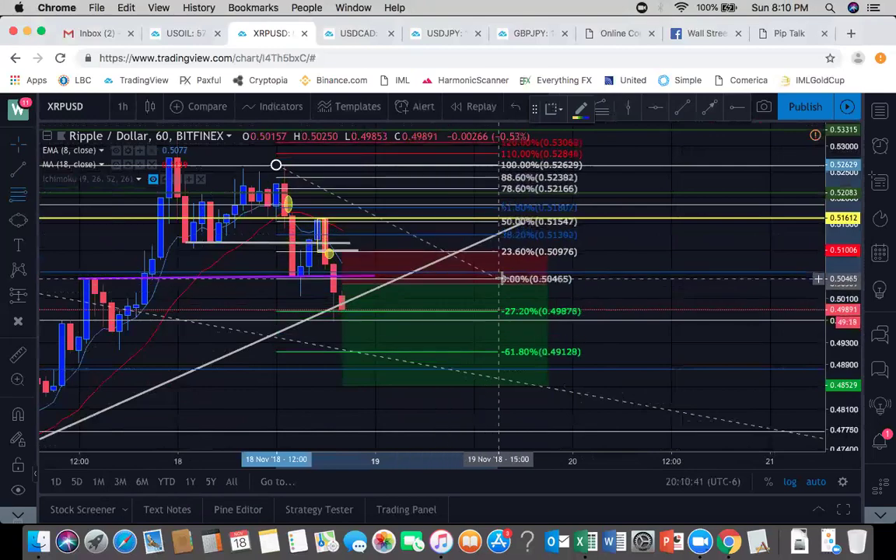
pyautogui.click(506, 275)
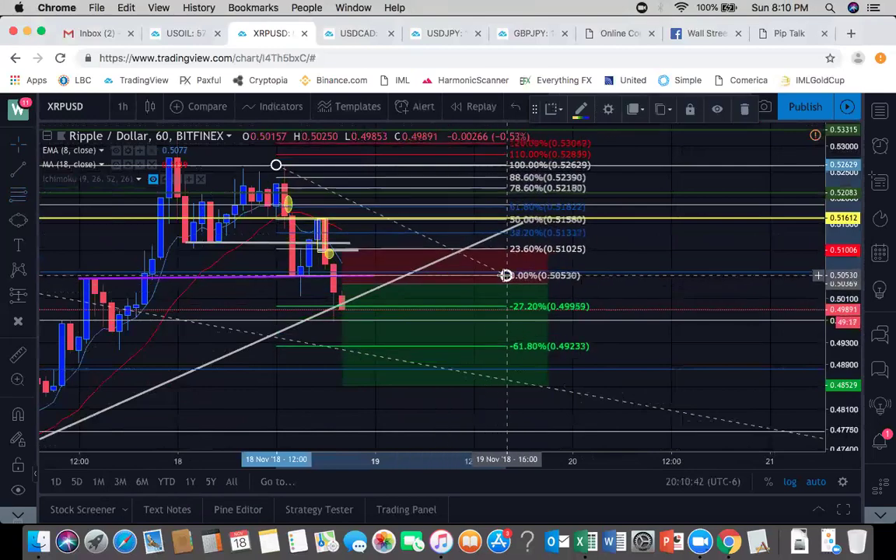
# Step: Return the chart to 30 minutes and move the new retracement's 0% anchor to 0.50498 at 19 Nov 17:30
pyautogui.click(122, 107)
pyautogui.click(138, 202)
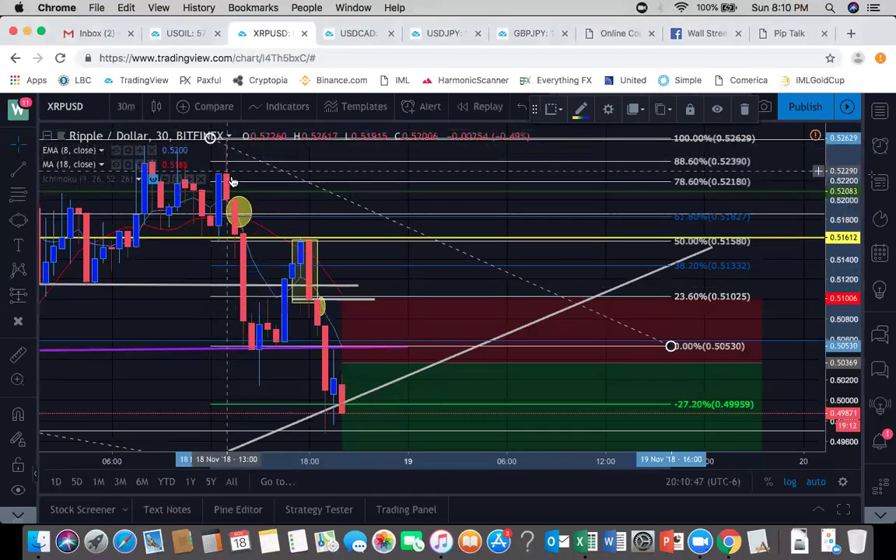
pyautogui.moveTo(671, 346); pyautogui.dragTo(694, 350)
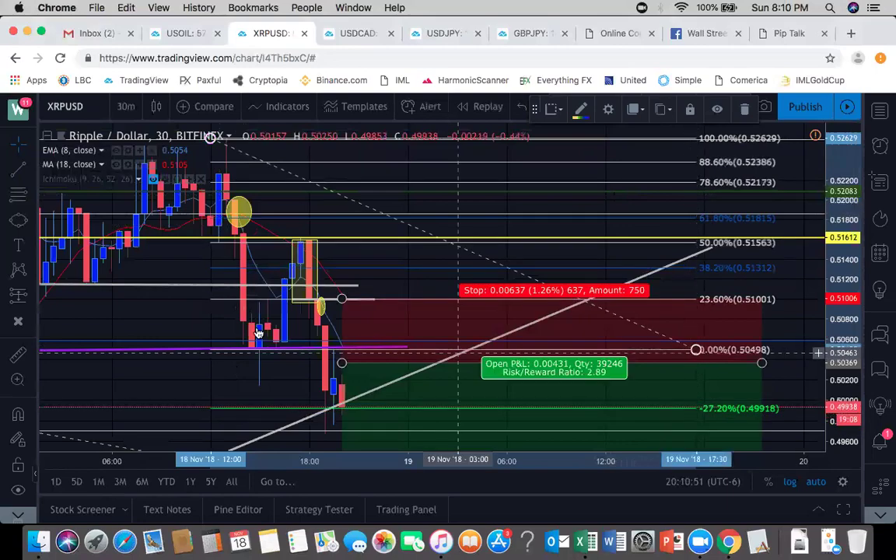
# Step: Examine how the recent candles, the yellow rectangle and the short position line up with the new retracement's levels
pyautogui.moveTo(115, 374); pyautogui.dragTo(286, 388)
pyautogui.scroll(-2, 285, 388)
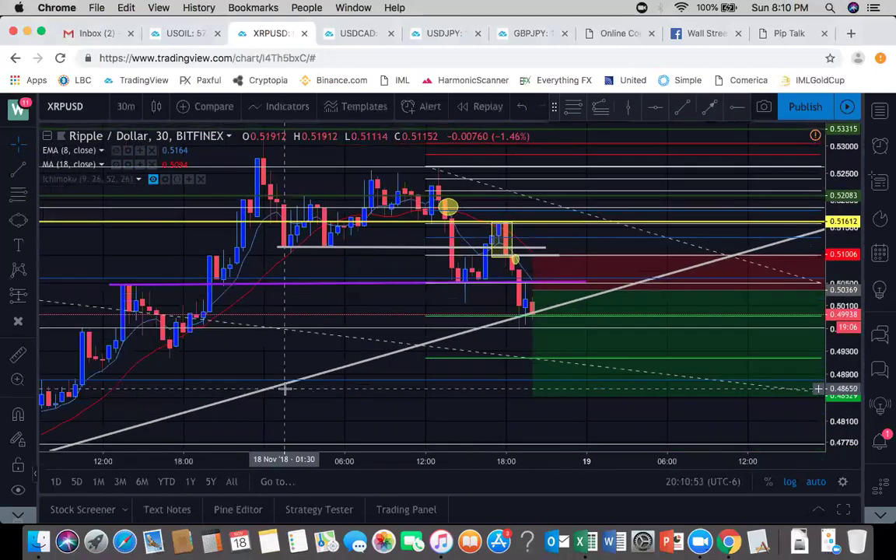
pyautogui.moveTo(425, 400); pyautogui.dragTo(333, 295)
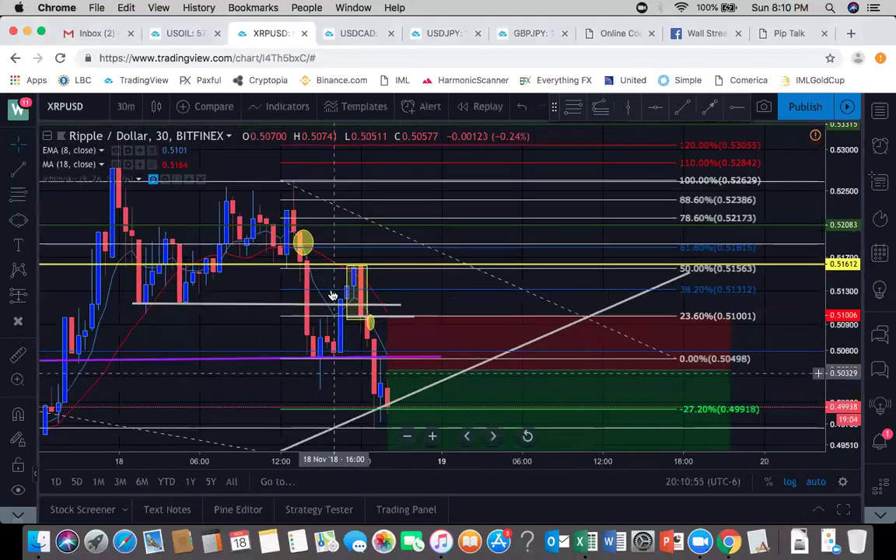
pyautogui.click(390, 389)
pyautogui.scroll(-2, 392, 389)
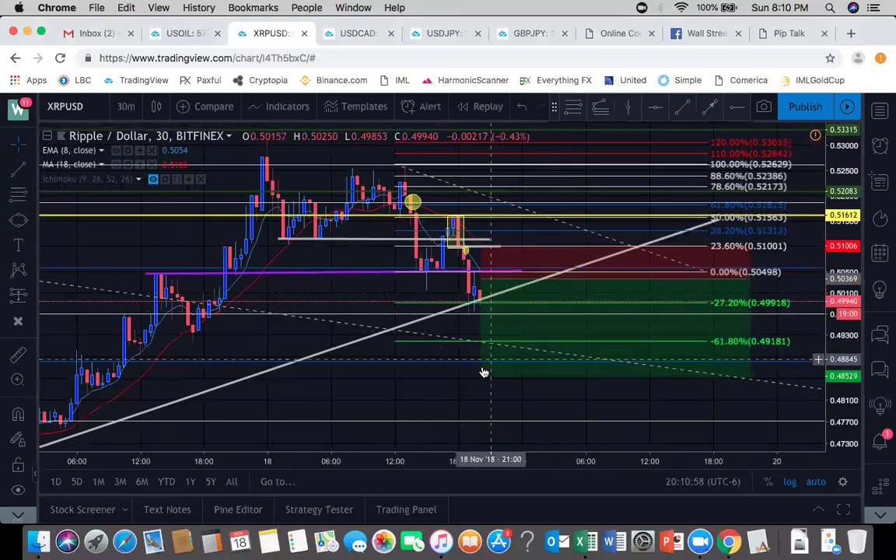
pyautogui.click(431, 326)
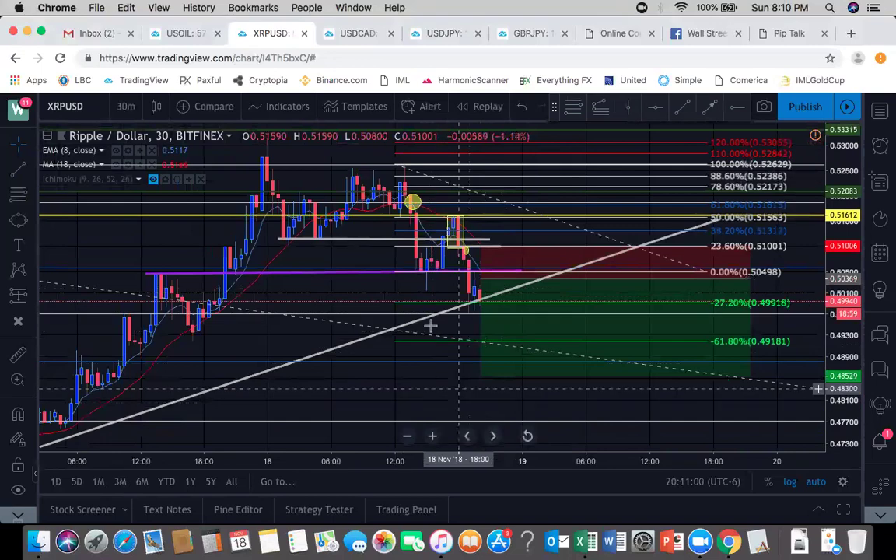
pyautogui.scroll(1, 410, 296)
pyautogui.click(361, 186)
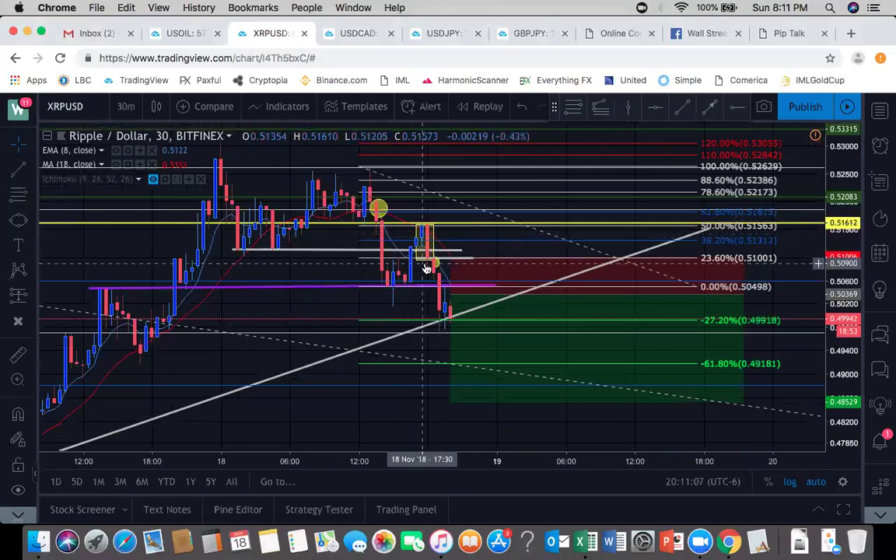
pyautogui.click(463, 350)
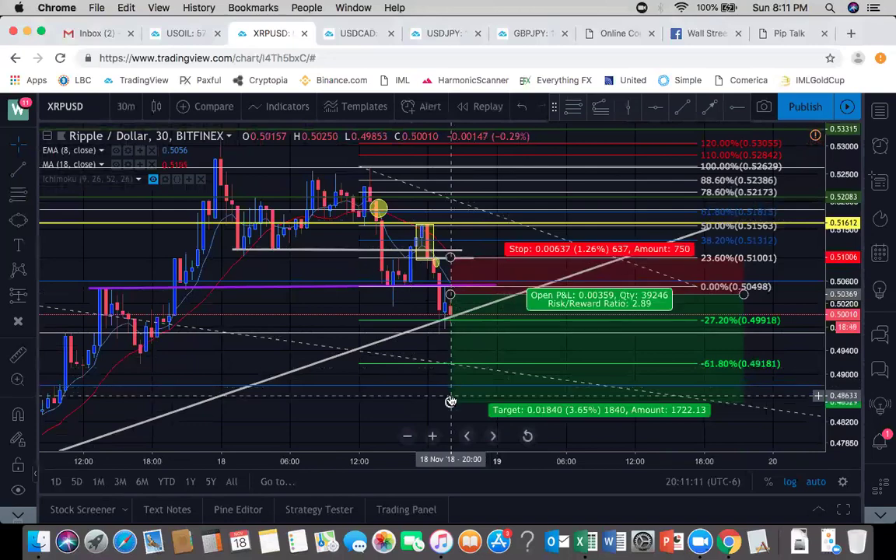
# Step: Lower the short position's target to 0.43816, at the green and yellow support line near 0.43868
pyautogui.scroll(-3, 450, 400)
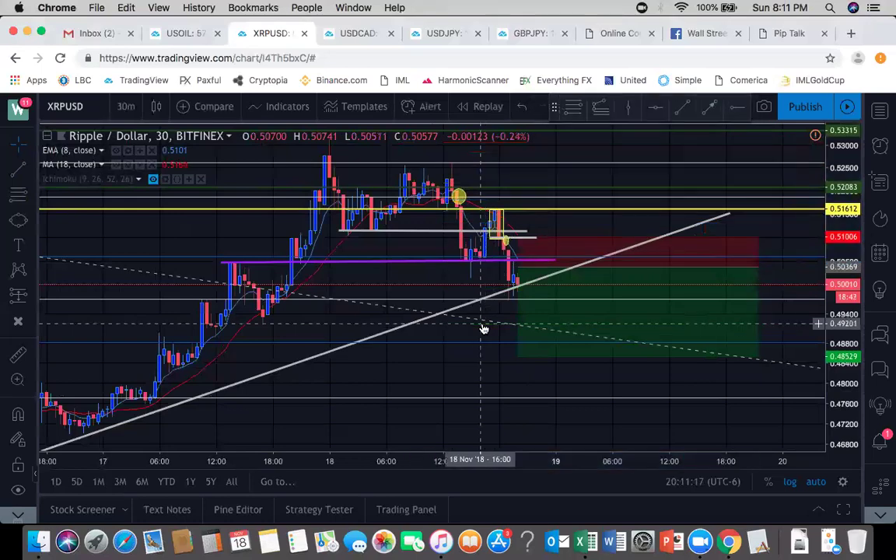
pyautogui.scroll(-2, 482, 330)
pyautogui.scroll(-4, 480, 330)
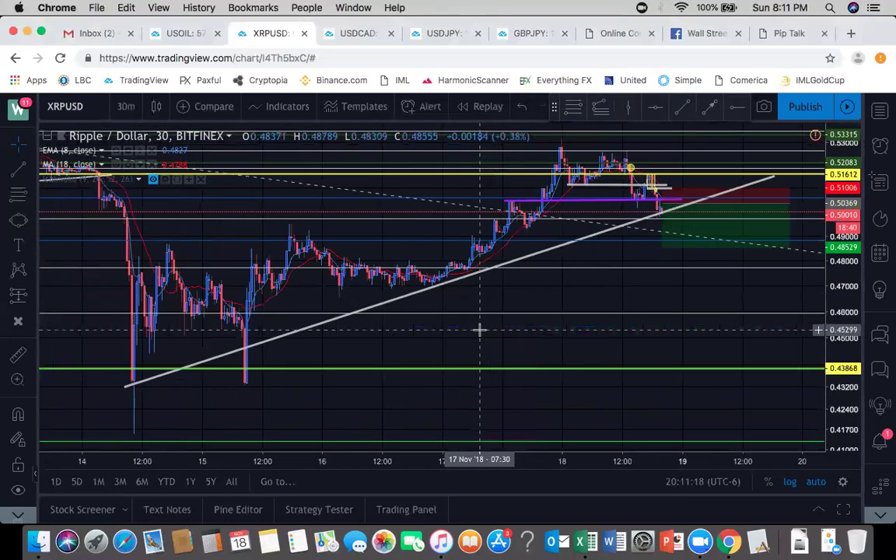
pyautogui.moveTo(684, 242); pyautogui.dragTo(674, 371)
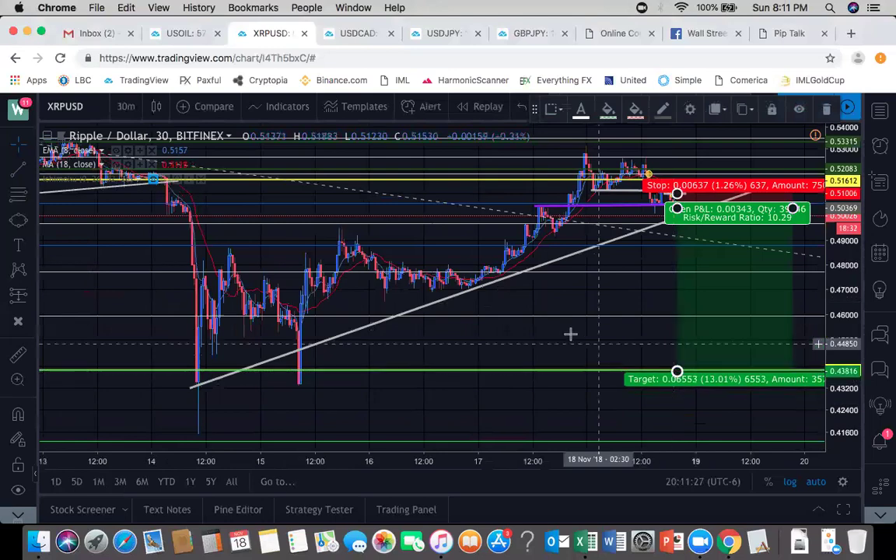
pyautogui.click(448, 354)
# Step: Draw green arrows from the 8 Nov 17:30 low up to the 13 Nov high and down to about 0.4376 on 14 Nov
pyautogui.scroll(-1, 446, 337)
pyautogui.scroll(-4, 446, 338)
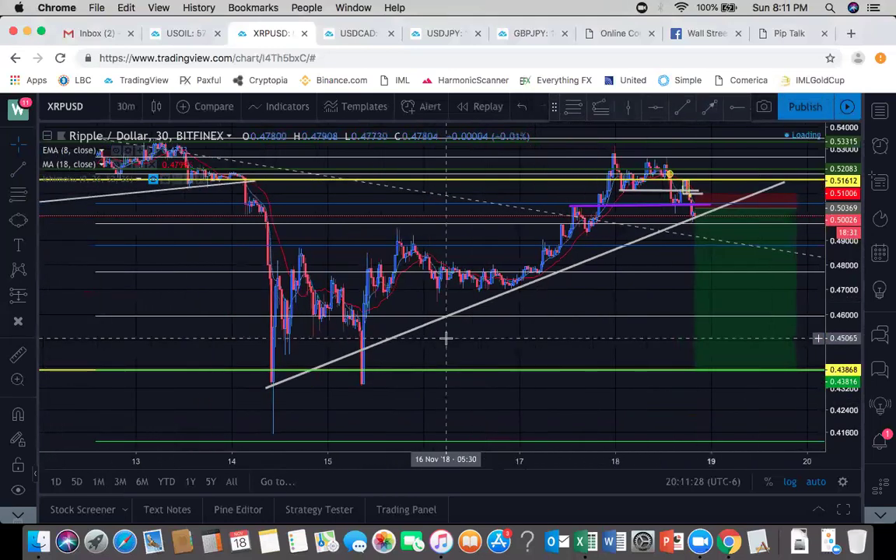
pyautogui.moveTo(694, 409); pyautogui.dragTo(314, 364)
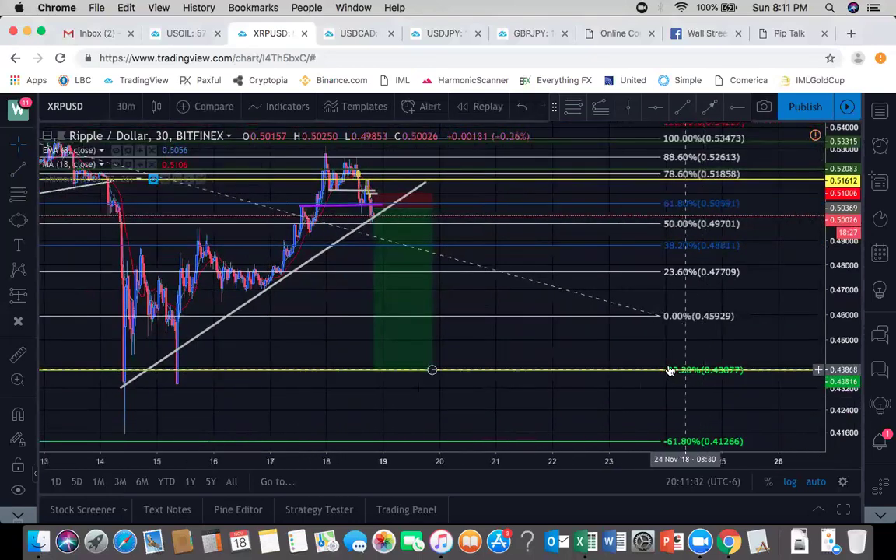
pyautogui.moveTo(420, 414); pyautogui.dragTo(569, 412)
pyautogui.scroll(-2, 587, 422)
pyautogui.scroll(-3, 588, 422)
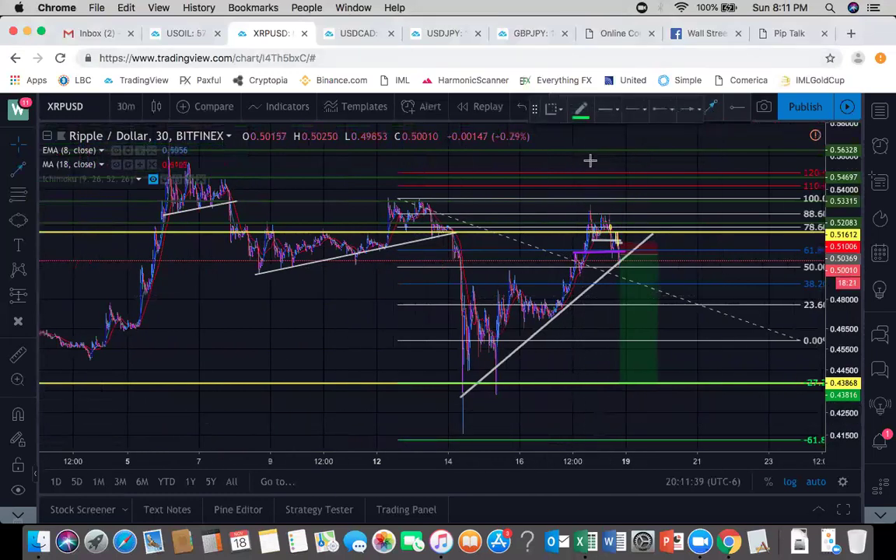
pyautogui.click(261, 269)
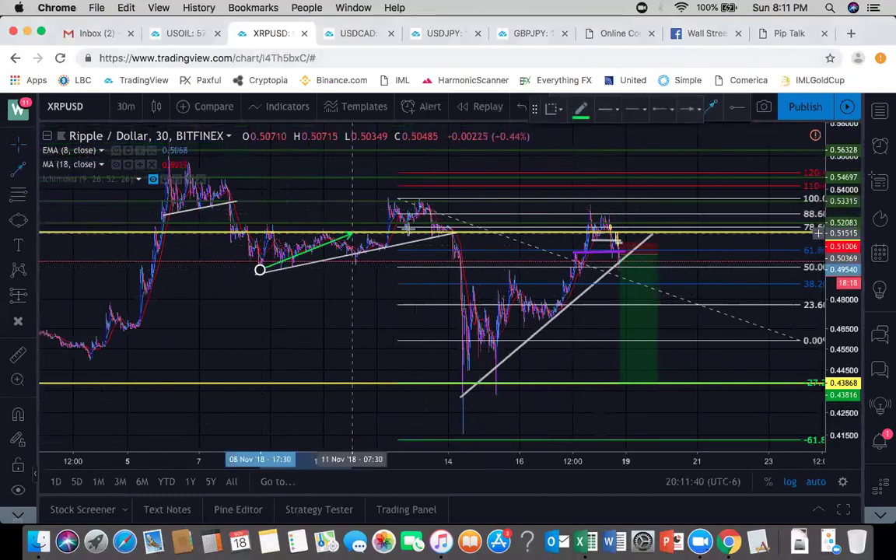
pyautogui.click(427, 200)
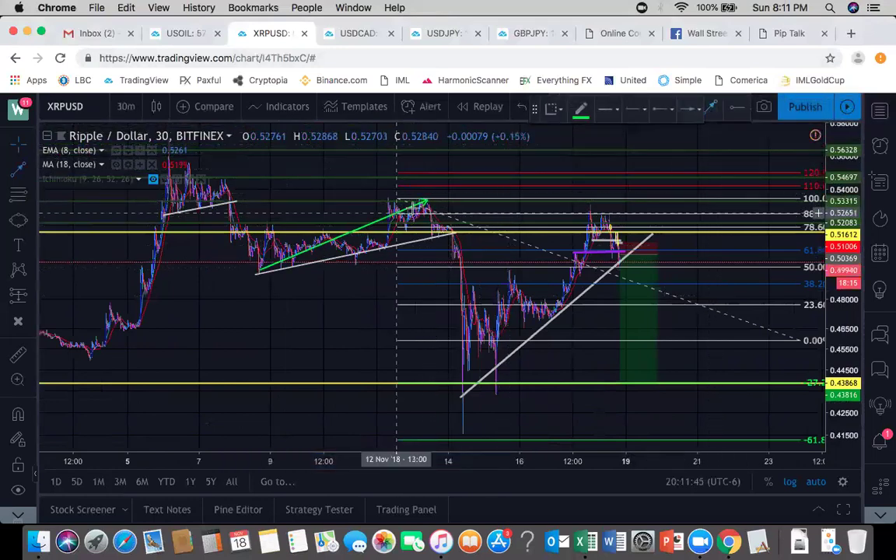
pyautogui.click(465, 385)
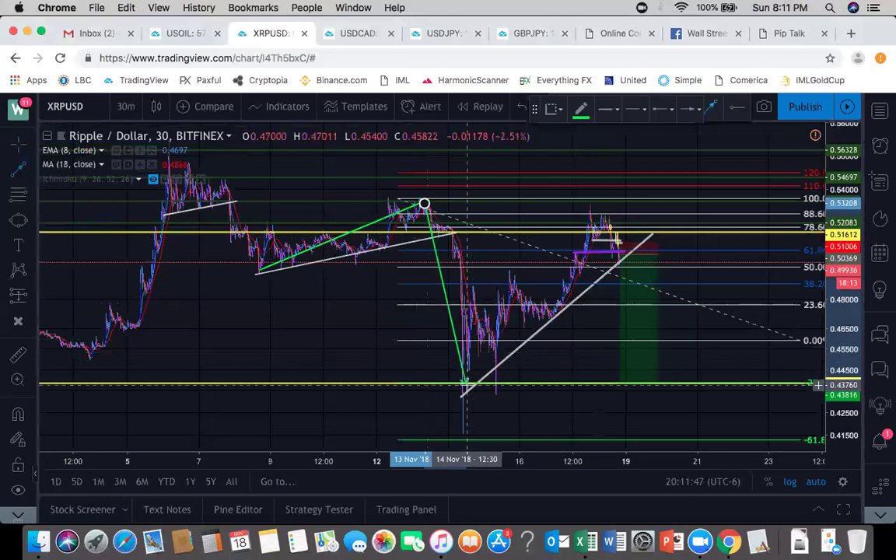
# Step: Draw a green arrow from about 0.4393 on 14 Nov up to about 0.5171 on 18 Nov
pyautogui.click(719, 348)
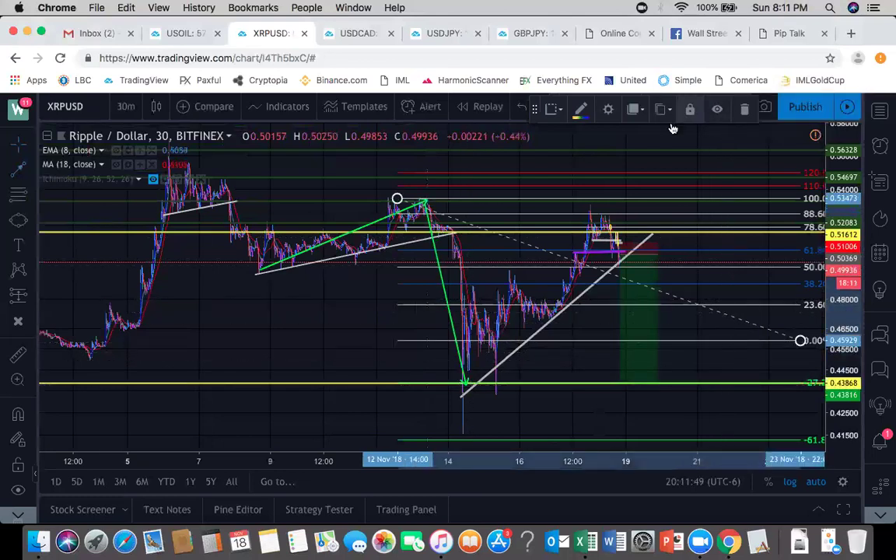
pyautogui.click(584, 161)
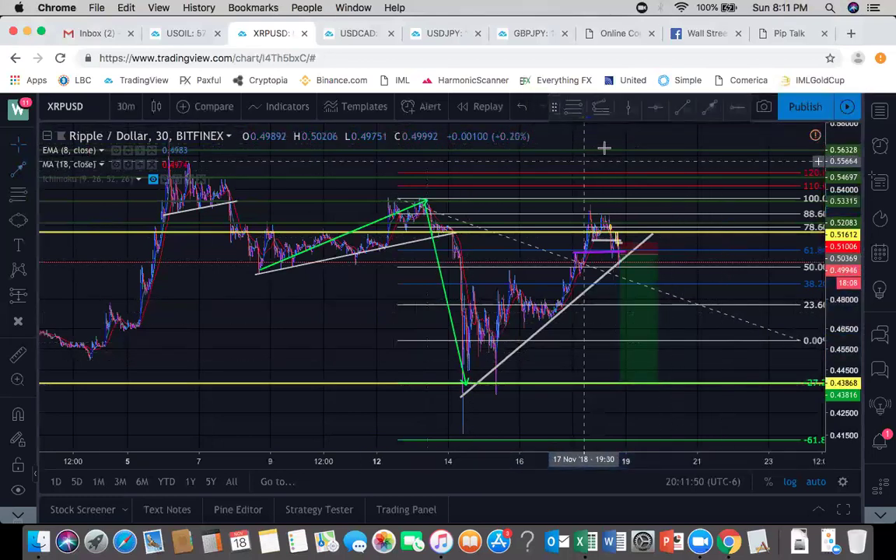
pyautogui.click(461, 365)
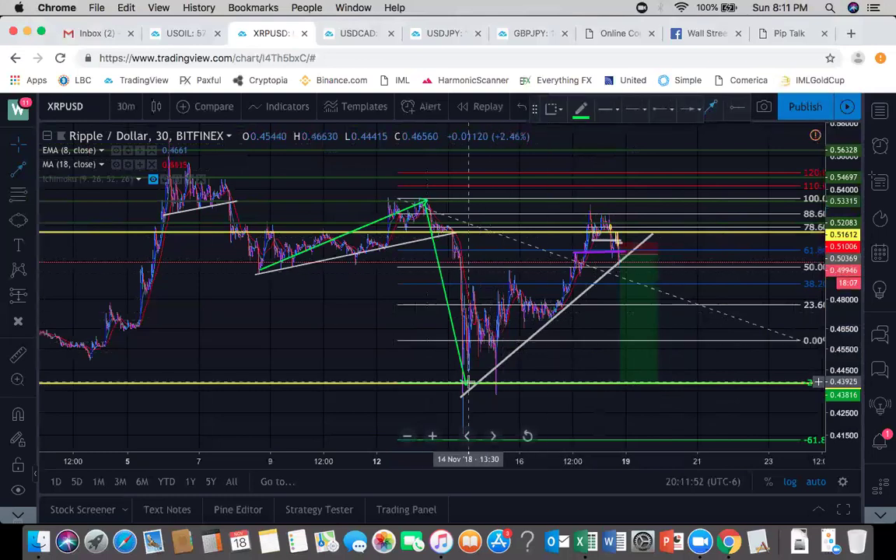
pyautogui.click(468, 381)
pyautogui.click(597, 229)
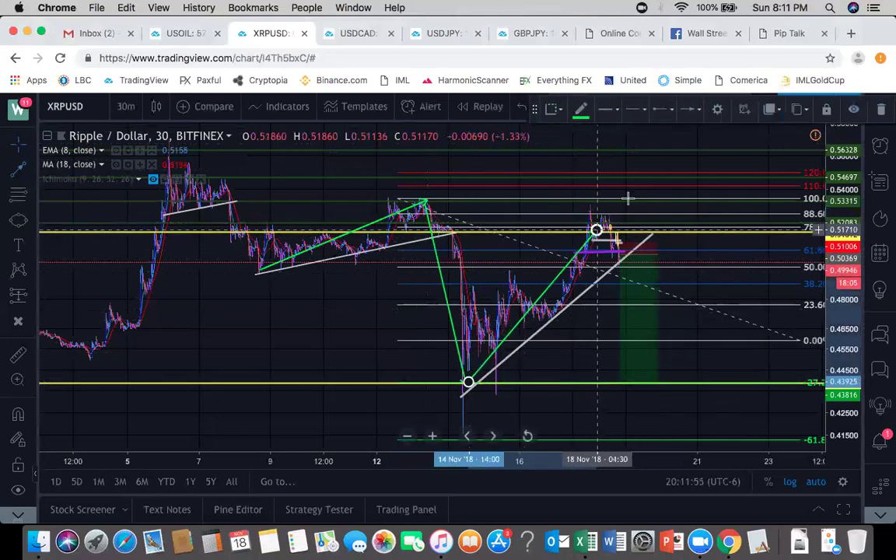
# Step: Draw green arrows from 0.5171 on 18 Nov down to about 0.4133 on 19 Nov, and from about 0.5434 on 7 Nov to 0.4969 on 8 Nov
pyautogui.click(672, 155)
pyautogui.click(708, 113)
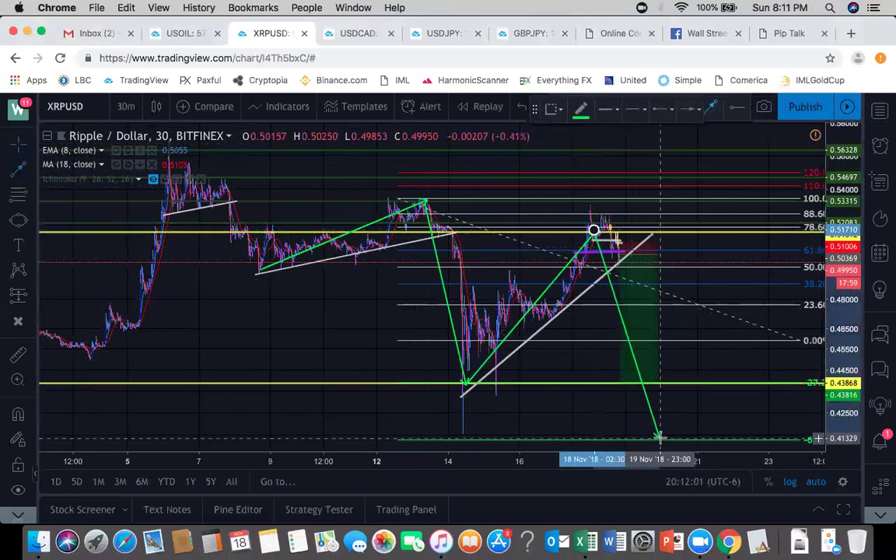
pyautogui.click(659, 437)
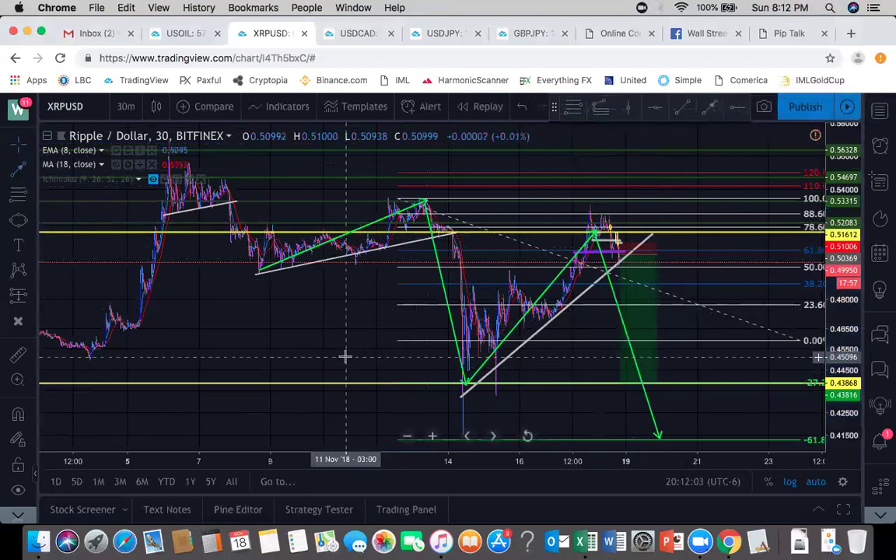
pyautogui.hscroll(-5, 366, 272)
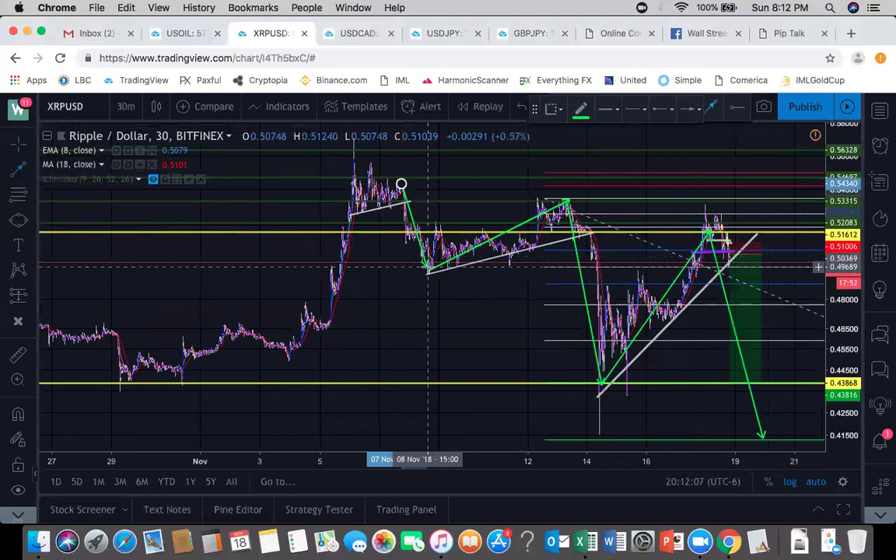
pyautogui.hscroll(4, 446, 343)
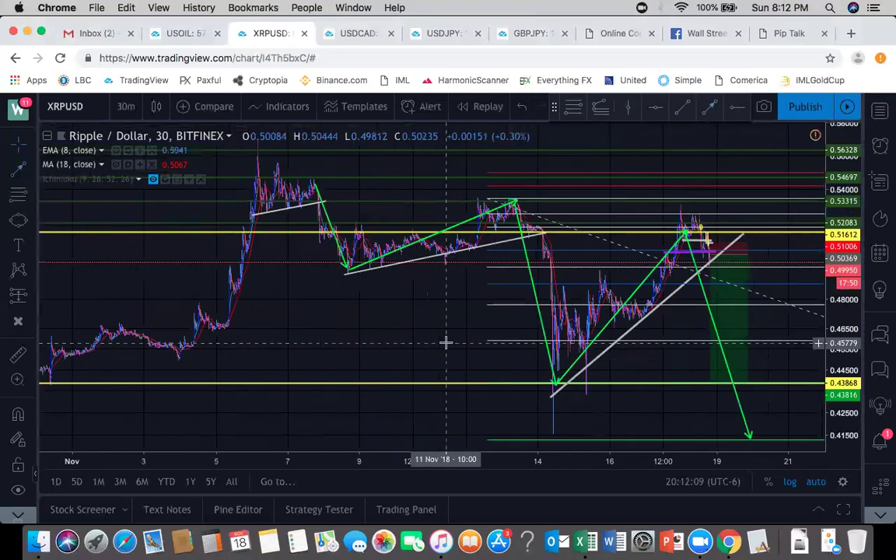
# Step: Switch the chart to the 2-hour timeframe and frame the November swings marked by the green arrows
pyautogui.click(122, 107)
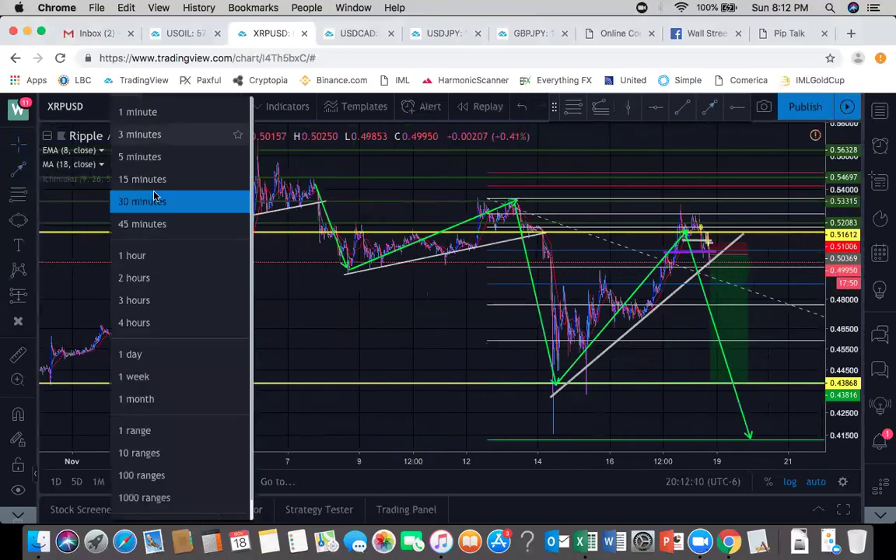
pyautogui.click(146, 281)
pyautogui.scroll(5, 260, 257)
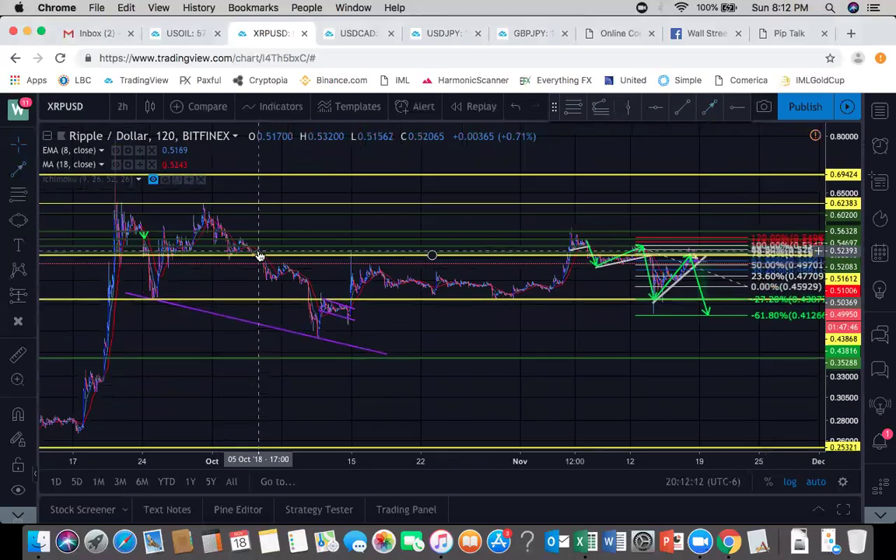
pyautogui.scroll(6, 218, 245)
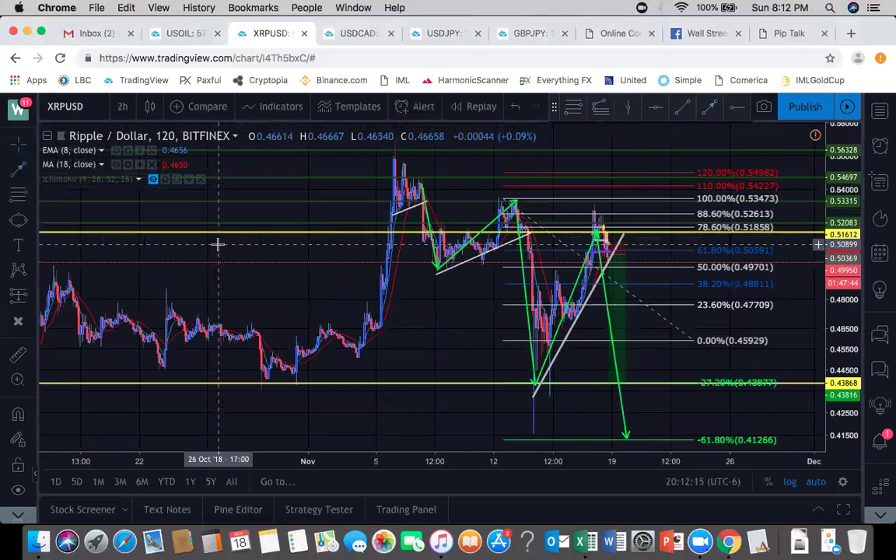
# Step: Shift the Fibonacci retracement slightly lower, with its 100% level at 0.53145 and its 0% level at 0.45814
pyautogui.scroll(2, 218, 248)
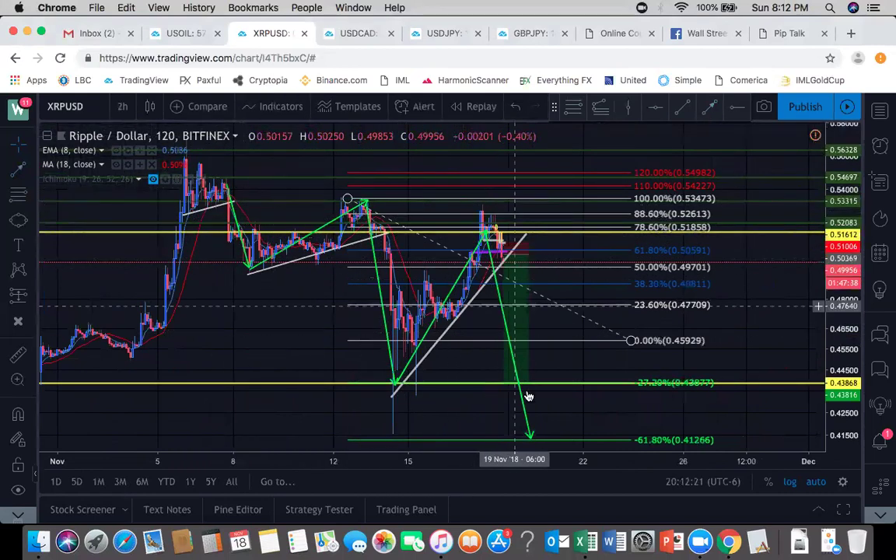
pyautogui.moveTo(529, 385); pyautogui.dragTo(531, 392)
pyautogui.moveTo(631, 346); pyautogui.dragTo(630, 342)
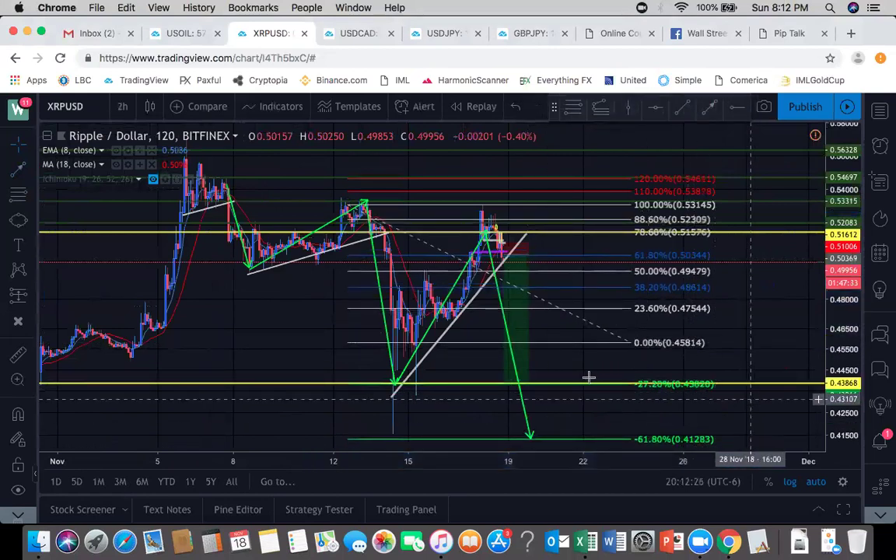
# Step: Check the short position's stop, target and risk/reward ratio against the retracement's extension levels
pyautogui.click(521, 329)
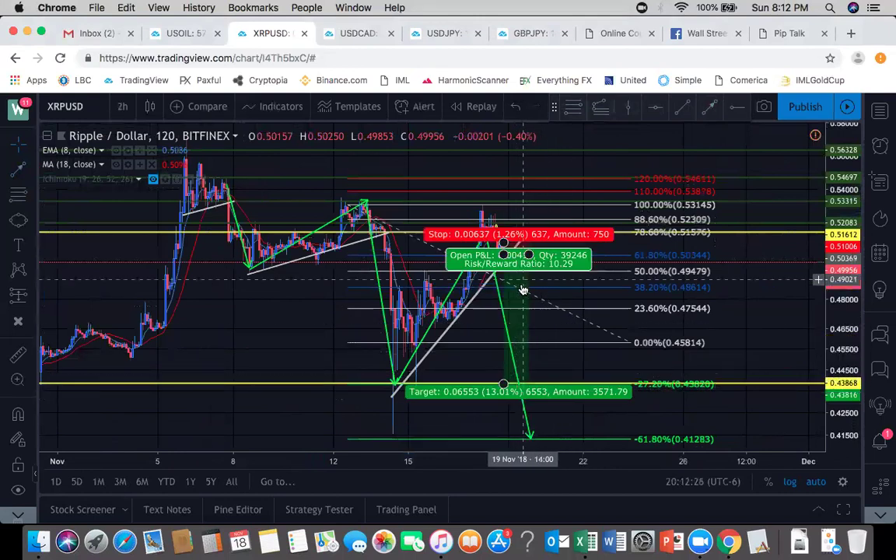
pyautogui.click(527, 336)
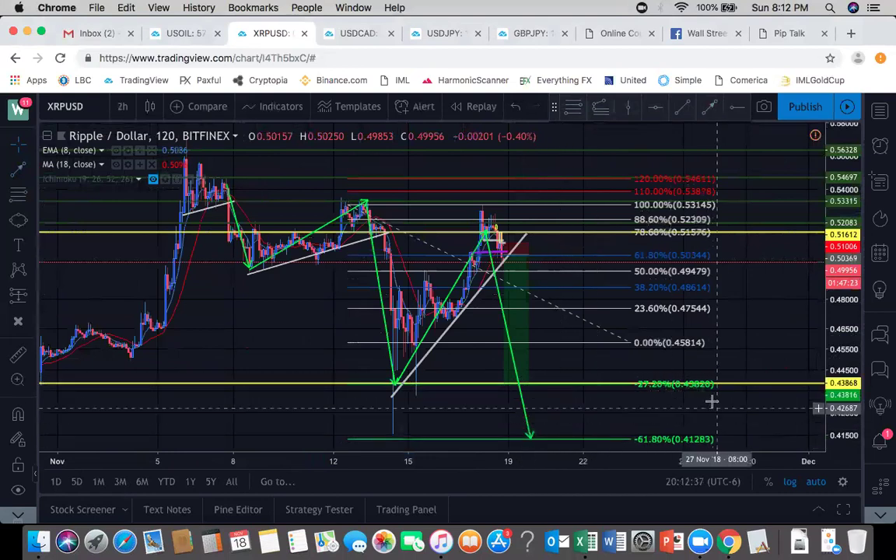
pyautogui.scroll(5, 712, 400)
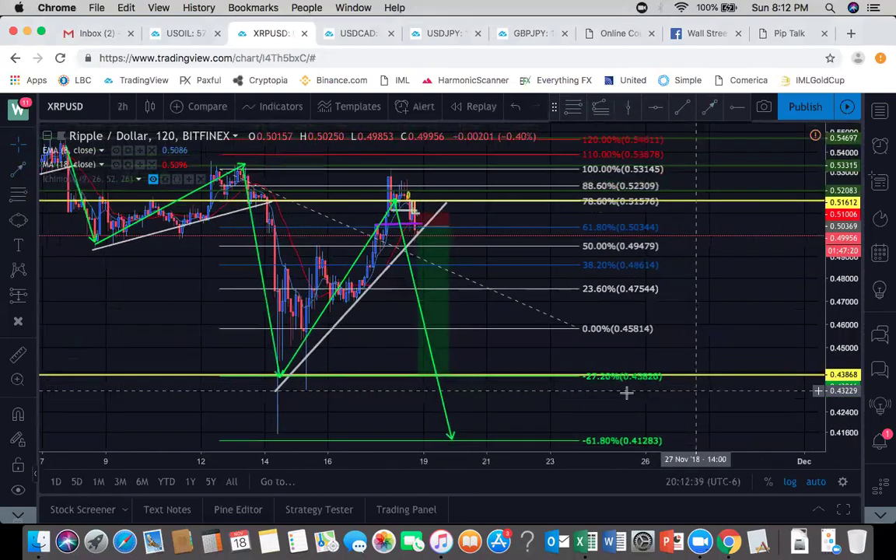